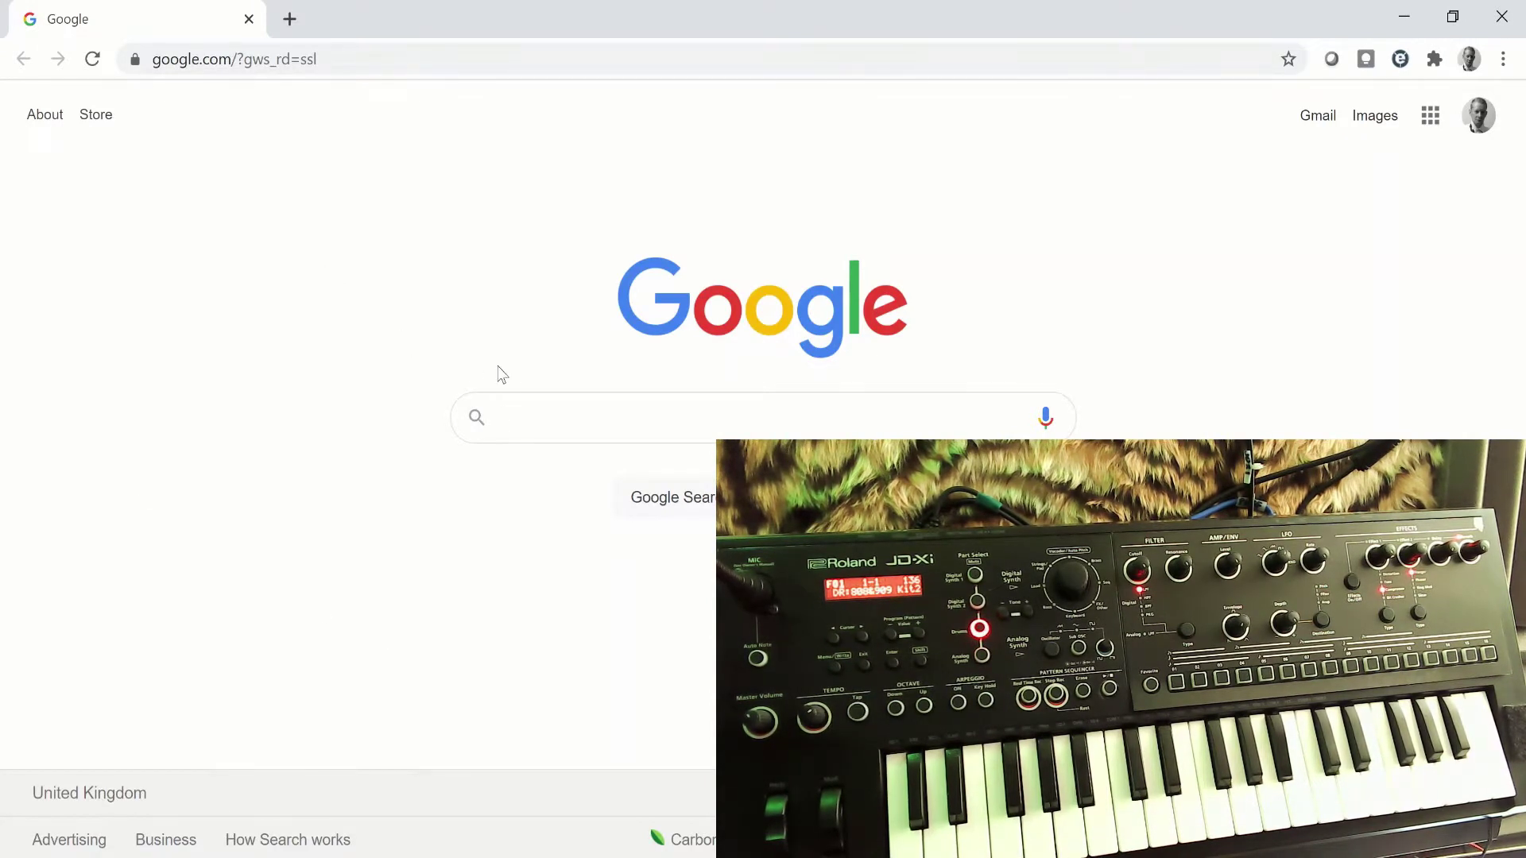
Step: Search Google for 'jdxi manager'
left_click(530, 398)
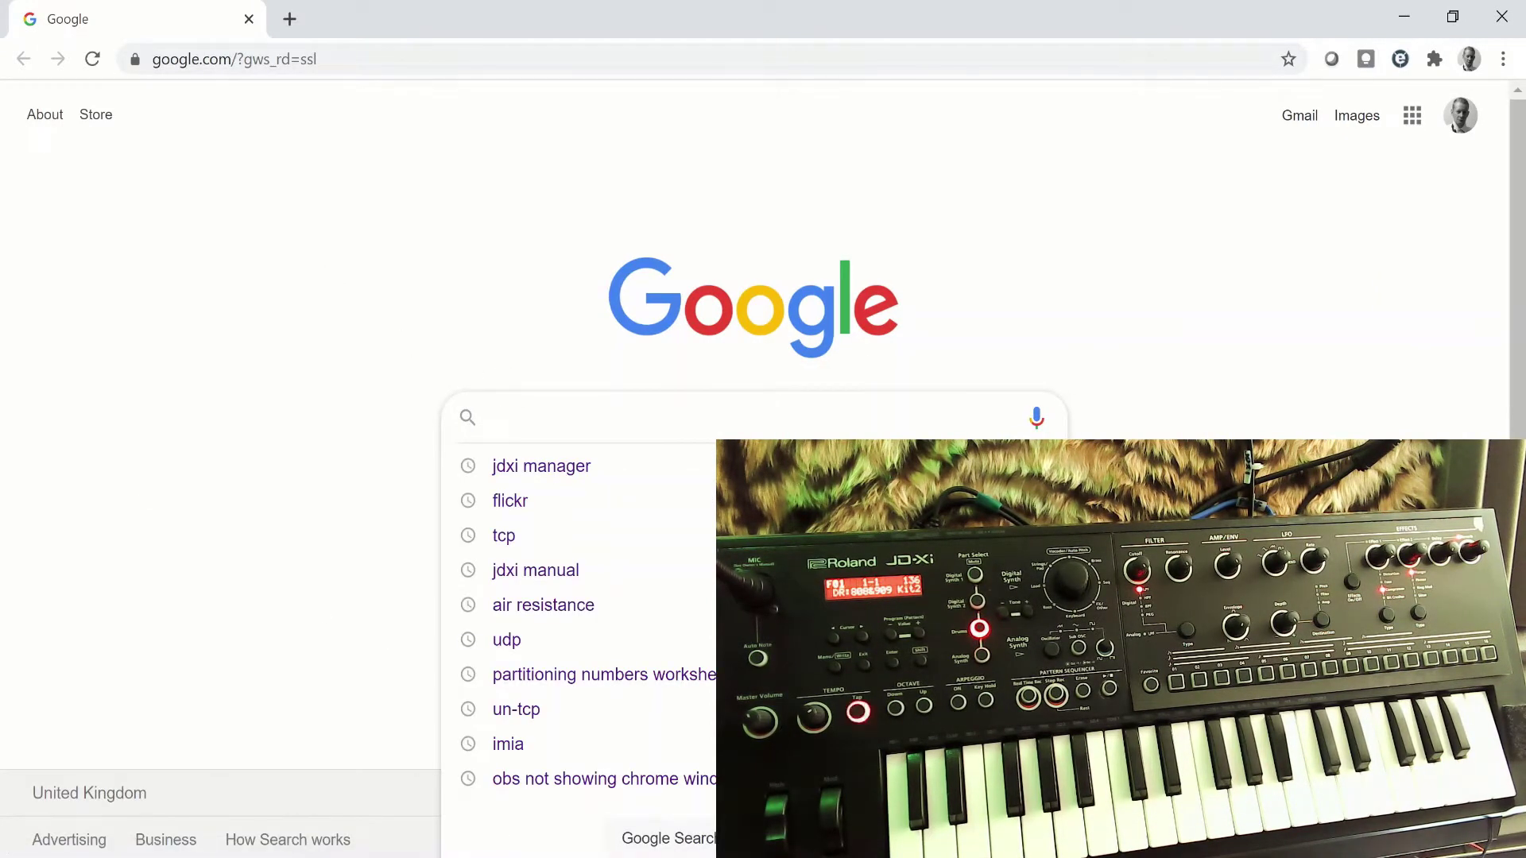
type("jdxi ma")
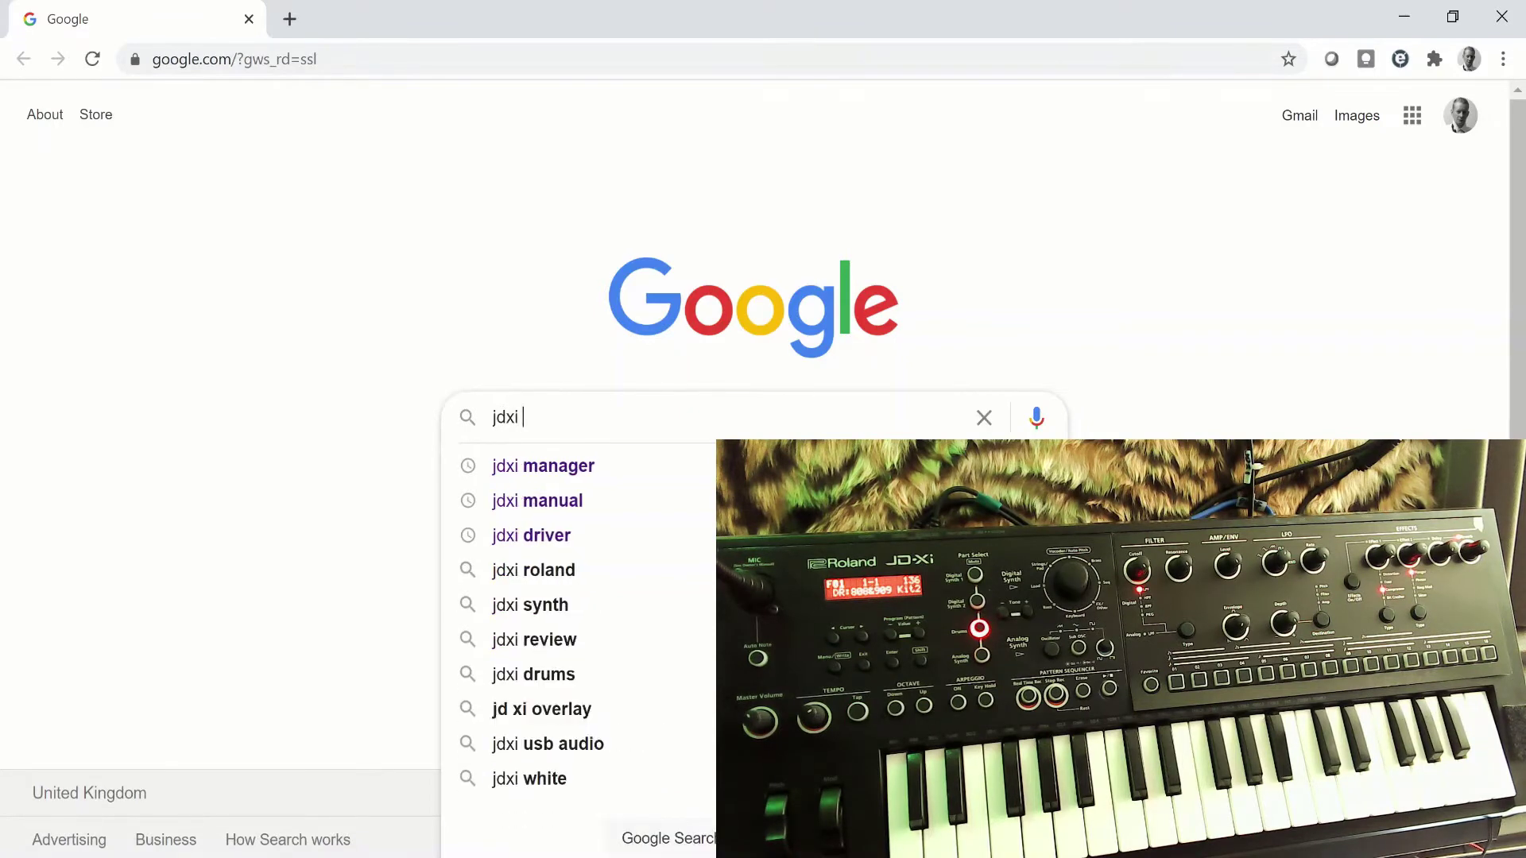
left_click(590, 465)
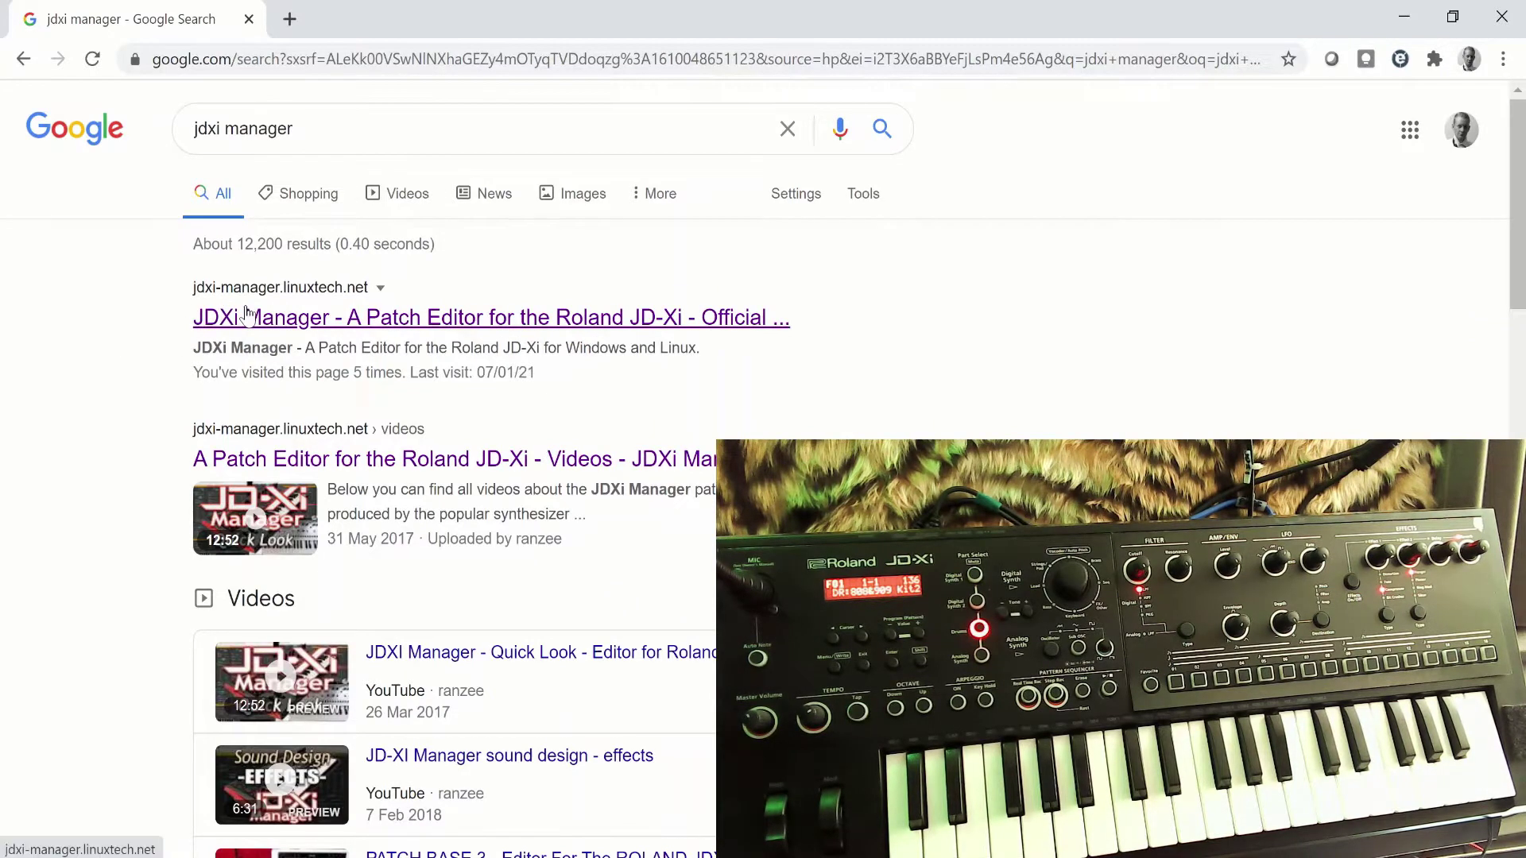
Step: Open the official JDXi Manager website from the results and browse down the page
left_click(401, 318)
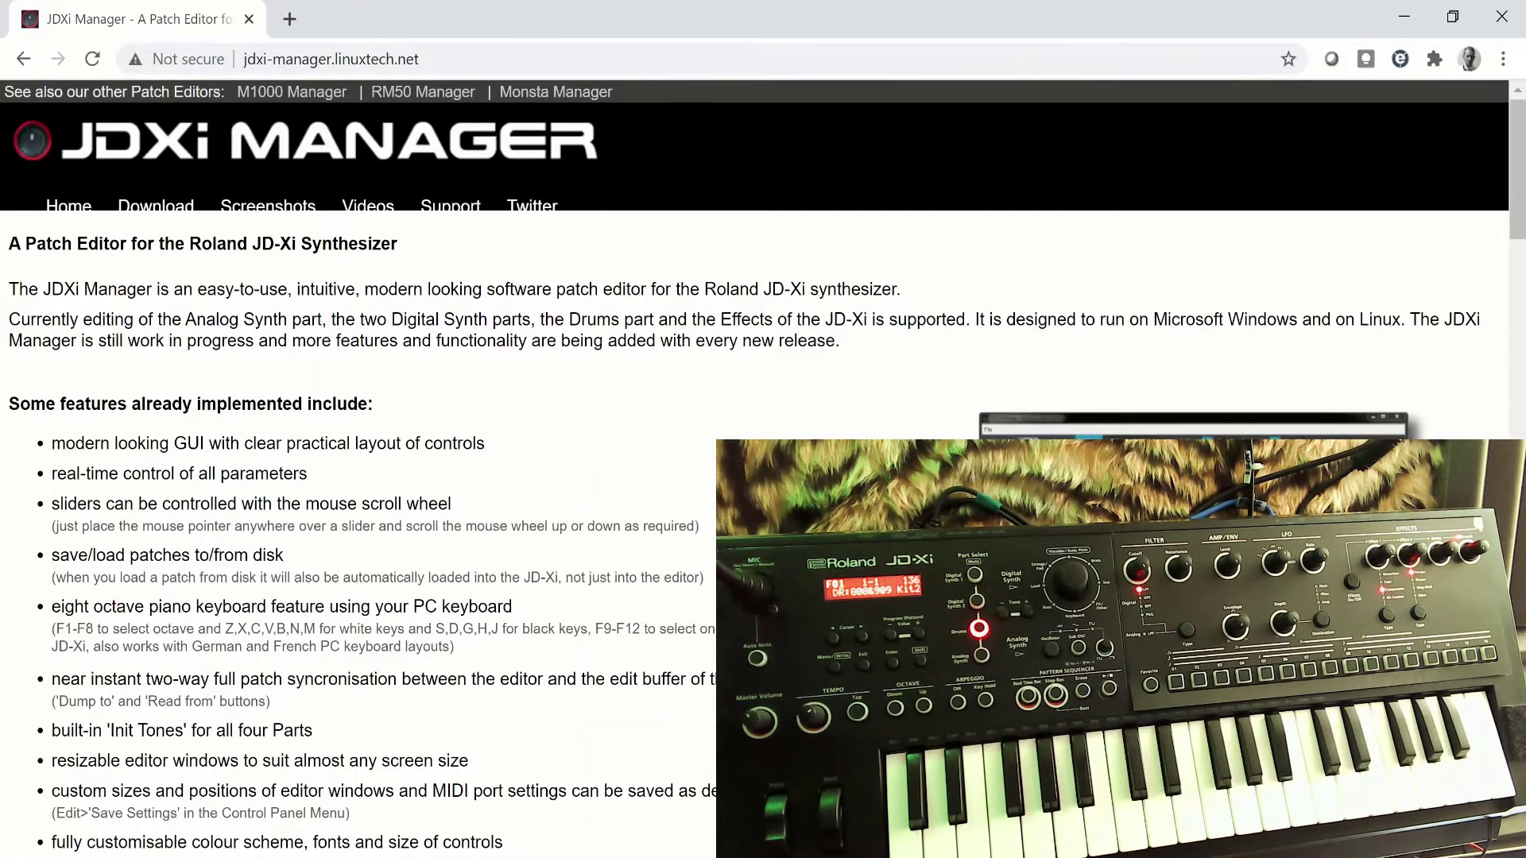
scroll(379, 371, "down", 2)
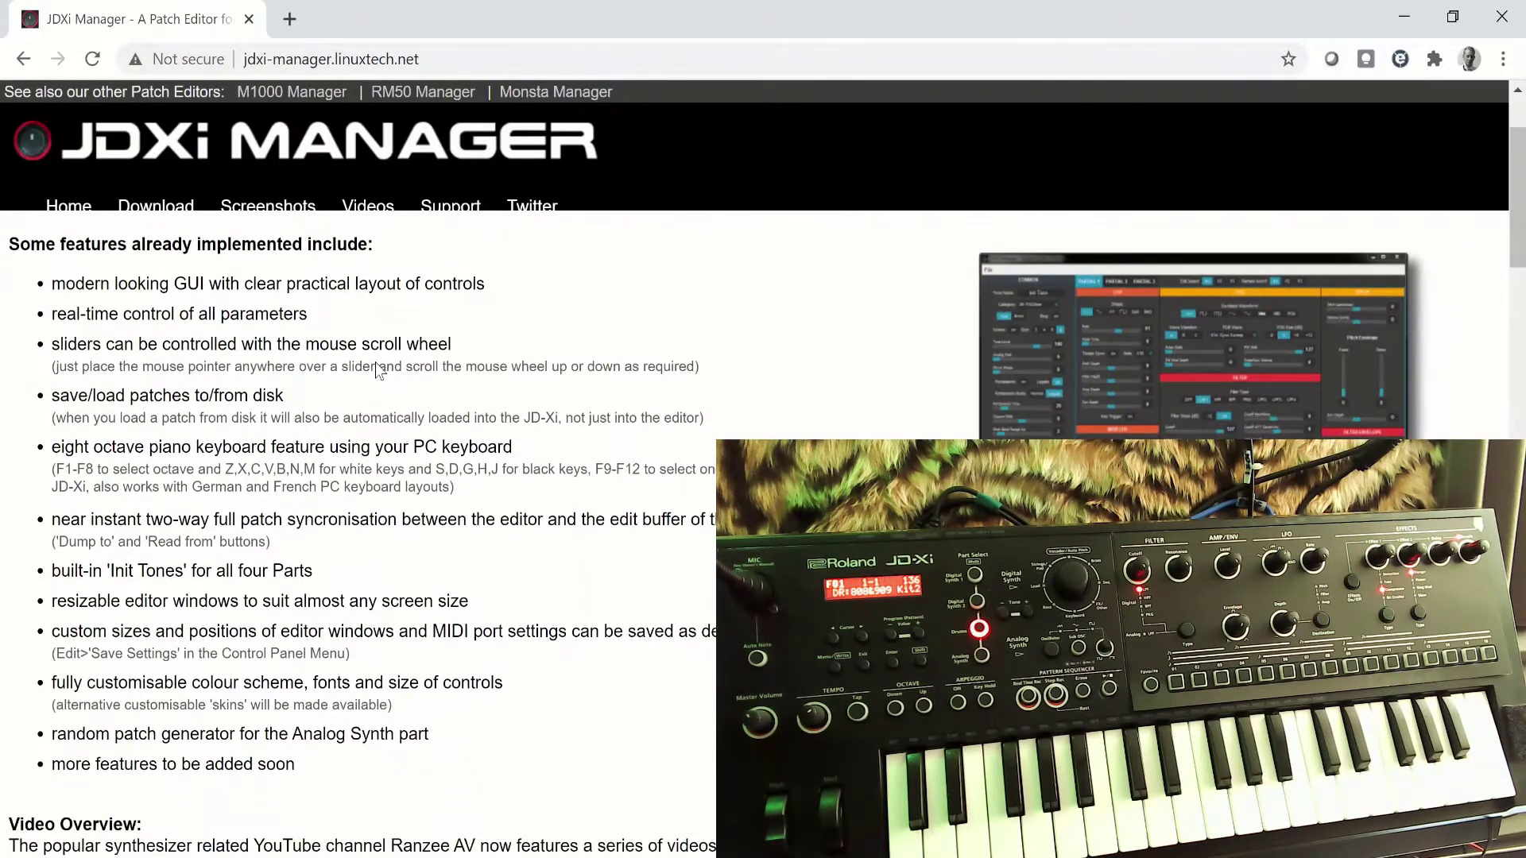
scroll(525, 366, "down", 3)
scroll(524, 366, "down", 3)
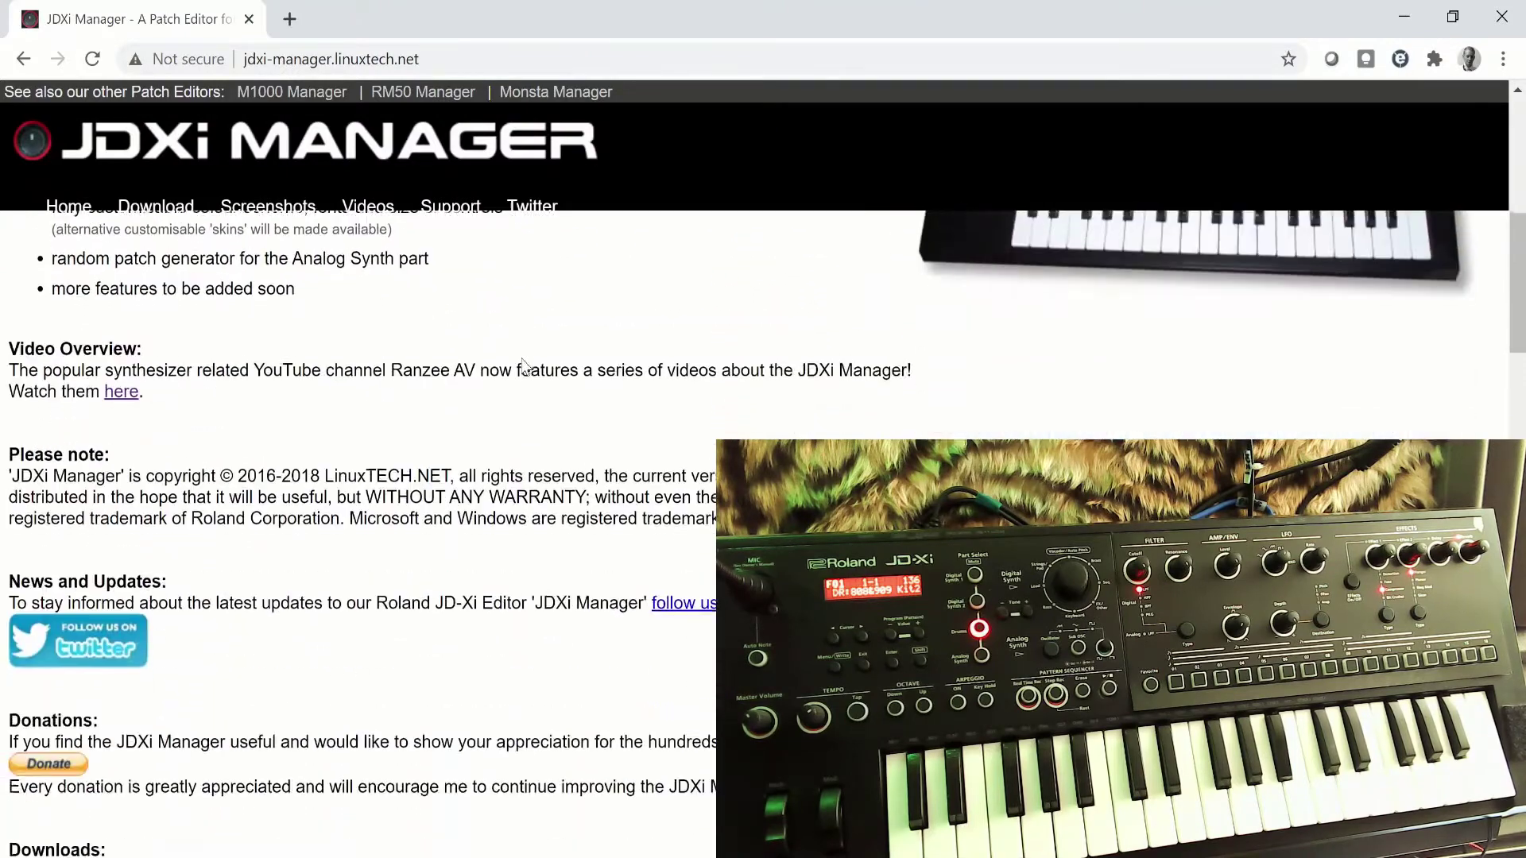
scroll(474, 545, "down", 4)
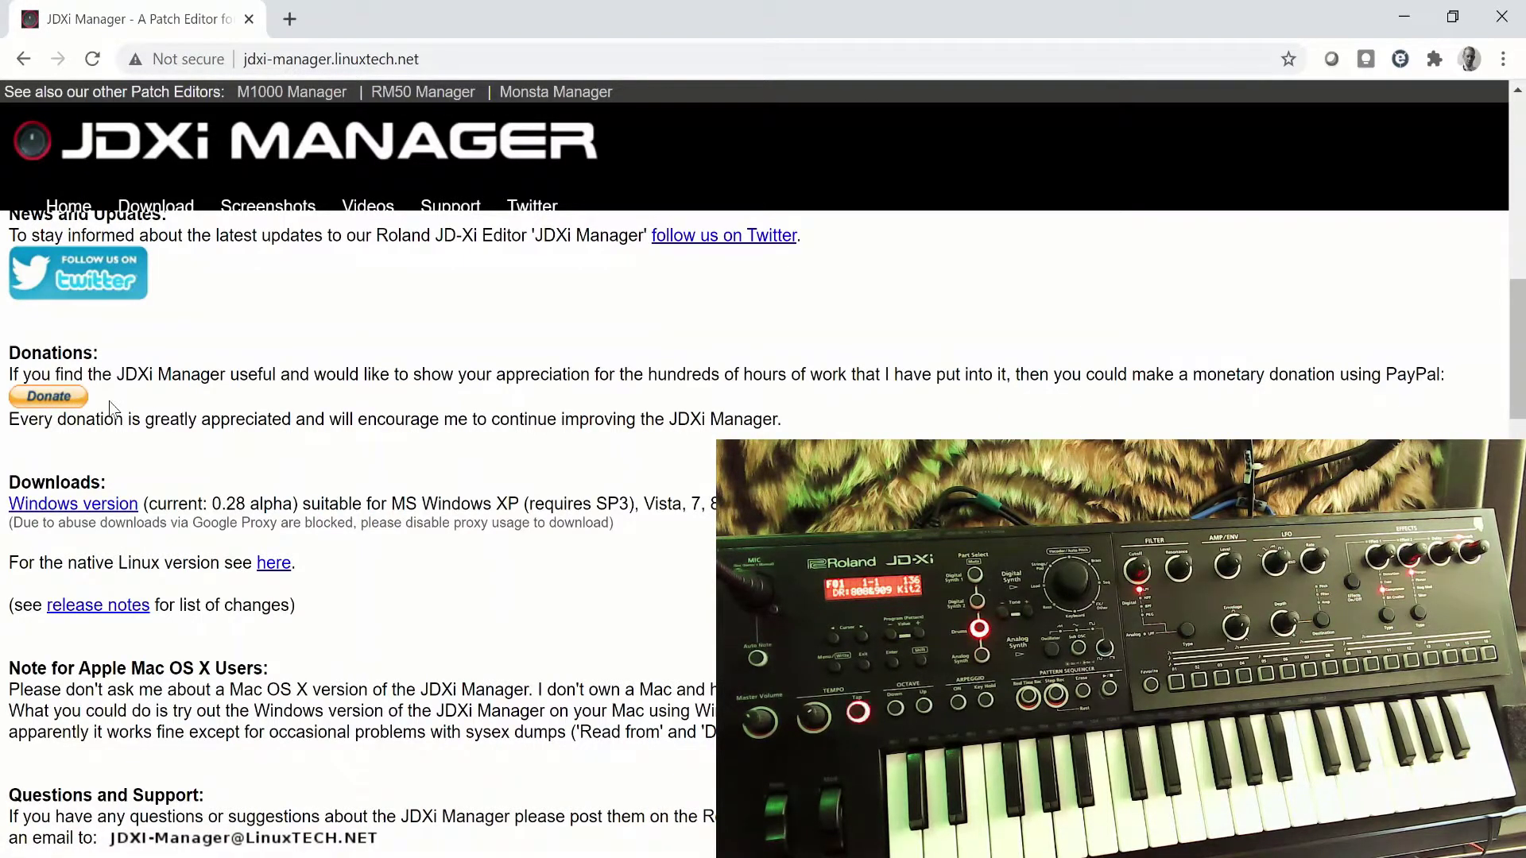
scroll(229, 429, "up", 10)
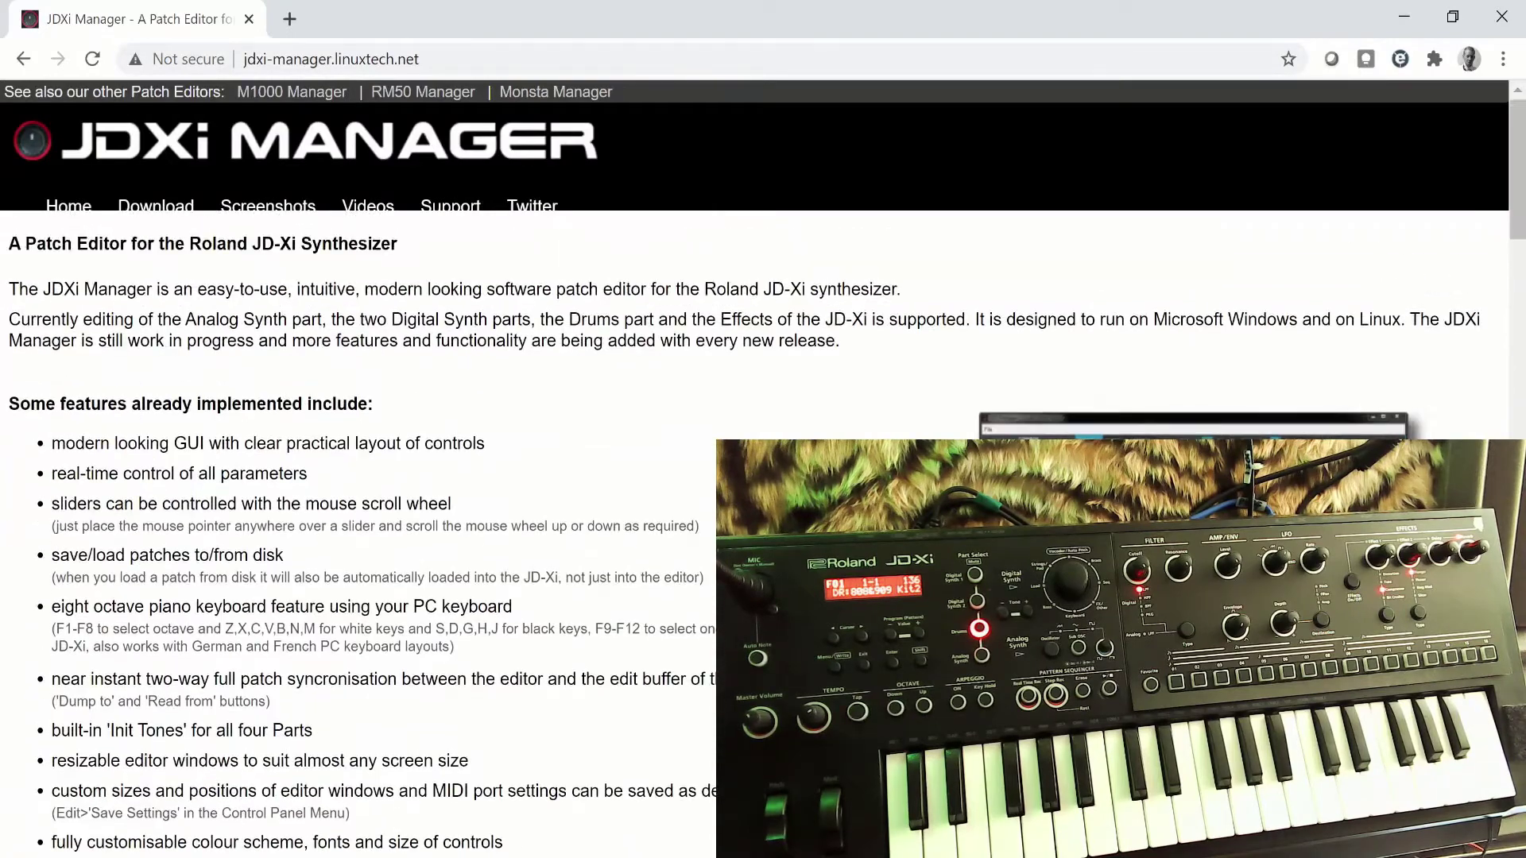
Step: Download the Windows version of JDXi Manager from the site's Downloads section
left_click(181, 212)
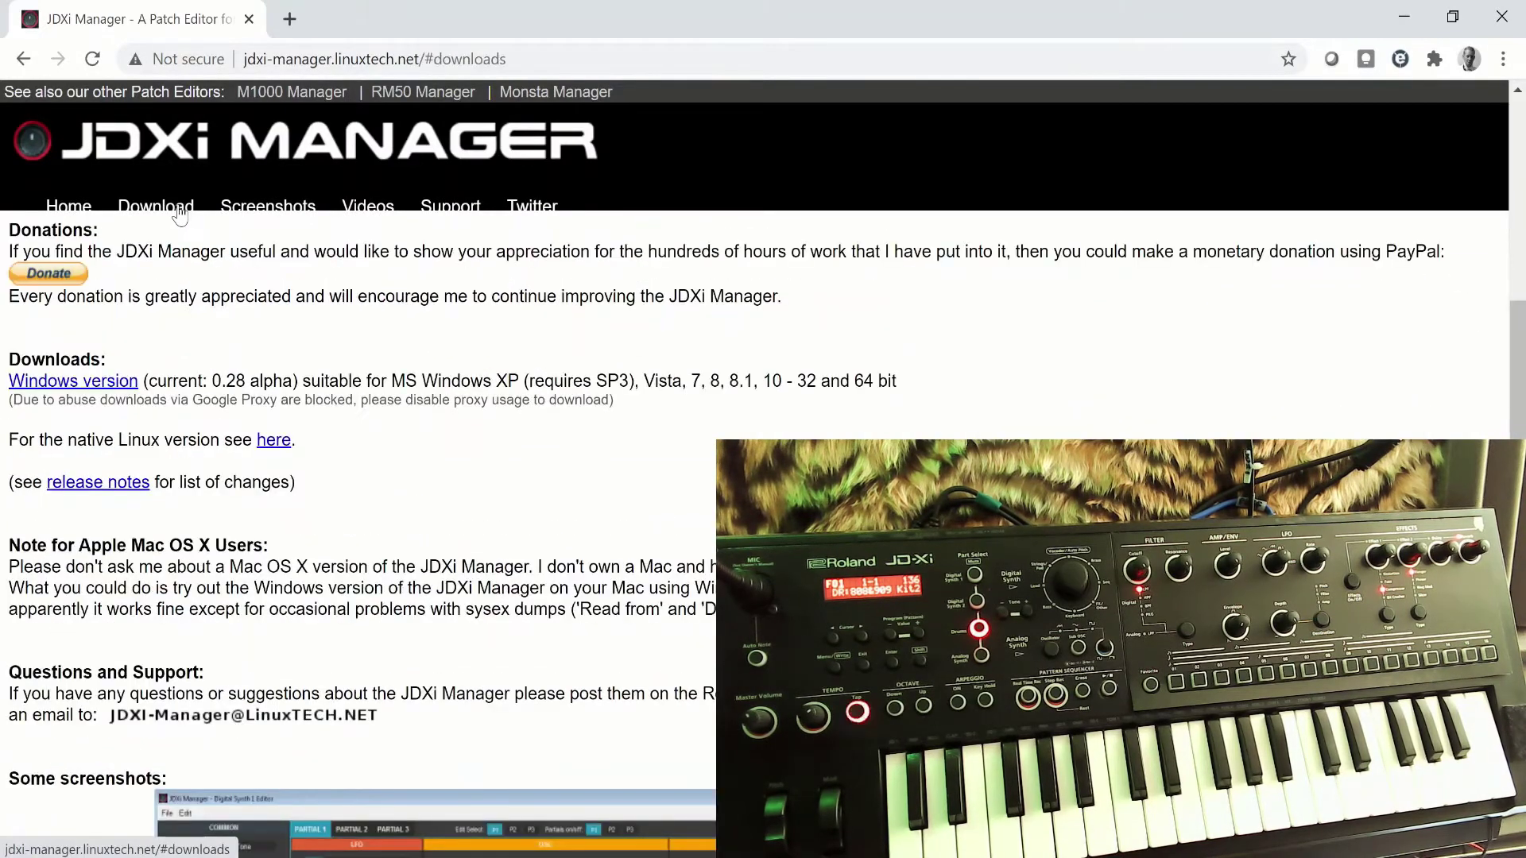
left_click(126, 387)
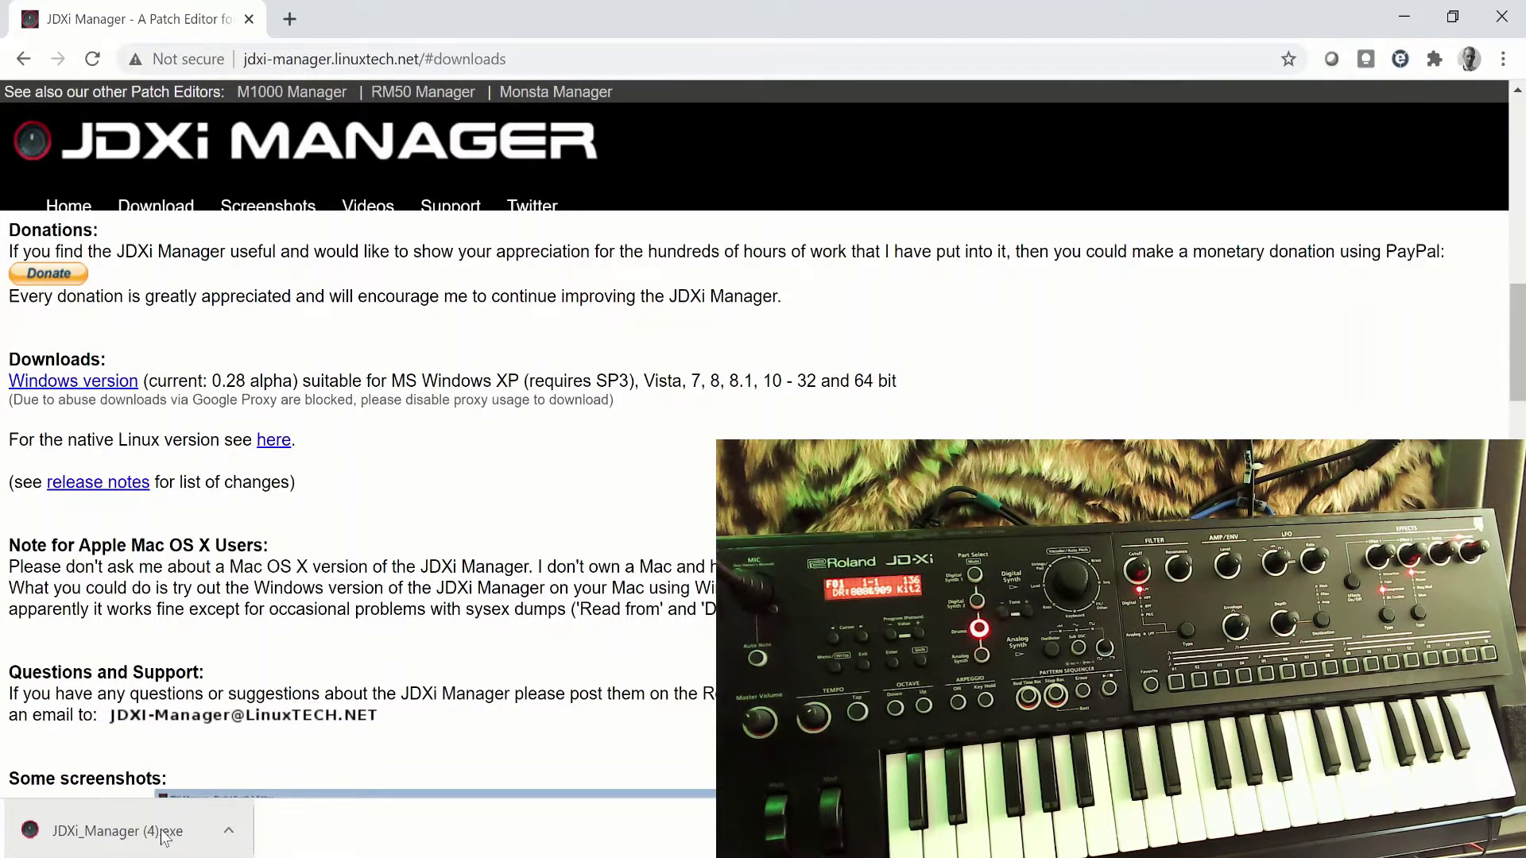
Step: Launch JDXi Manager and set both MIDI output and input devices to 4- JD-Xi
left_click(163, 833)
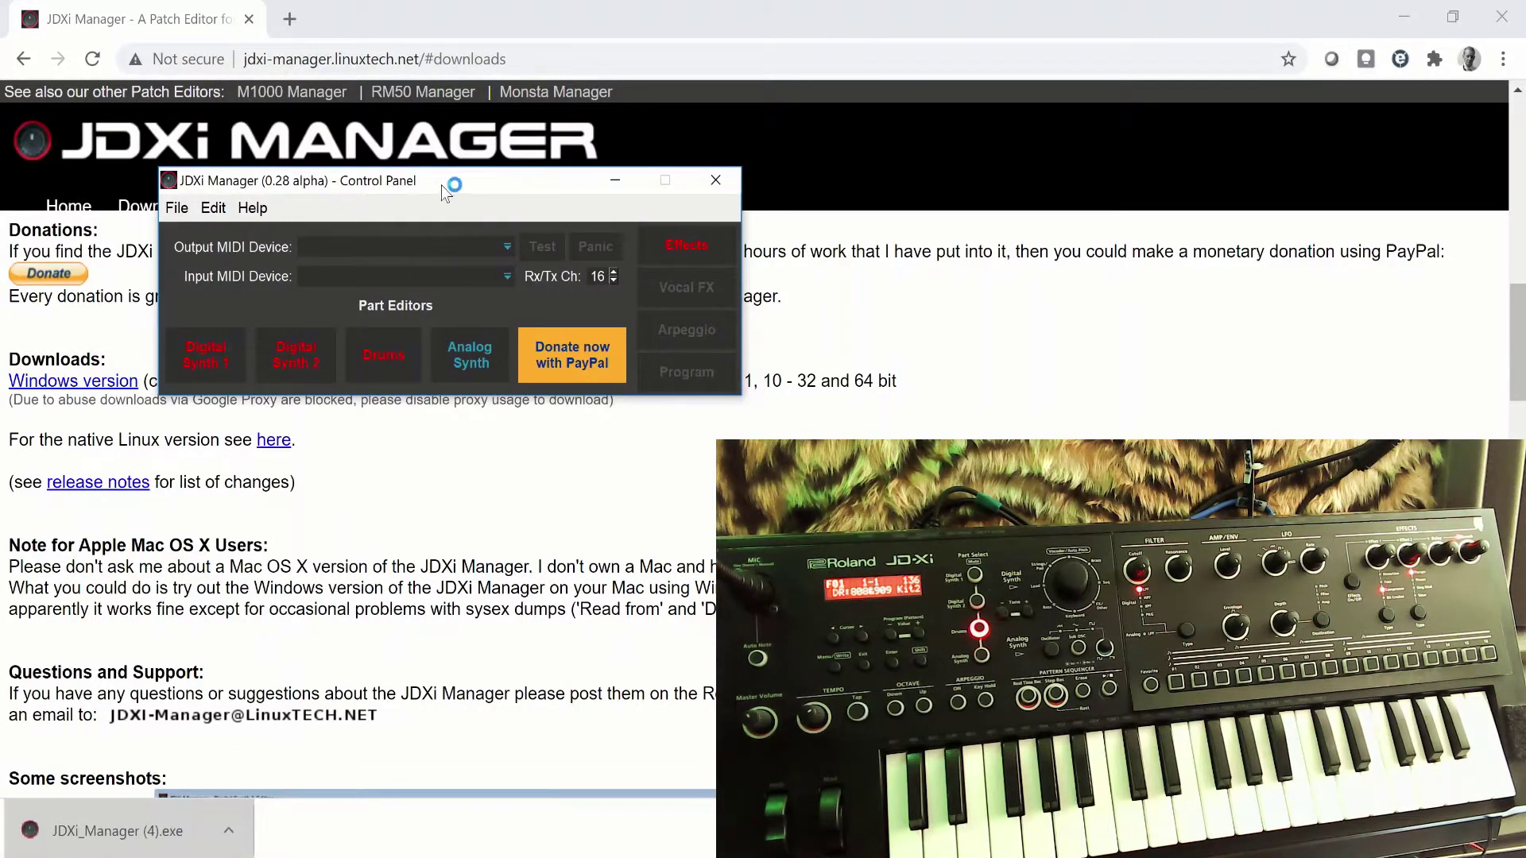
left_click_drag(442, 186, 393, 134)
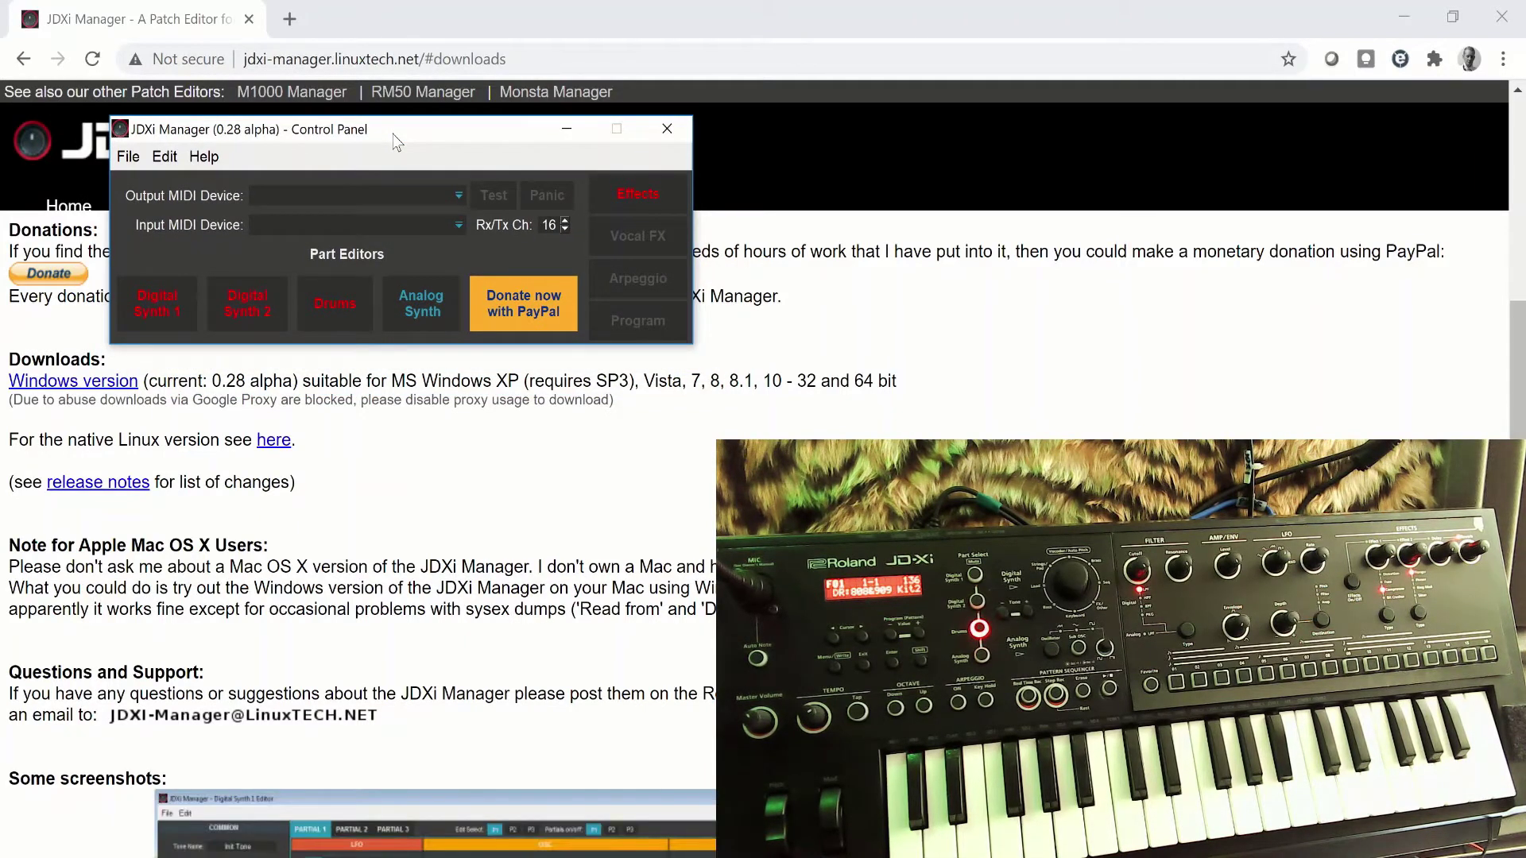
left_click(451, 196)
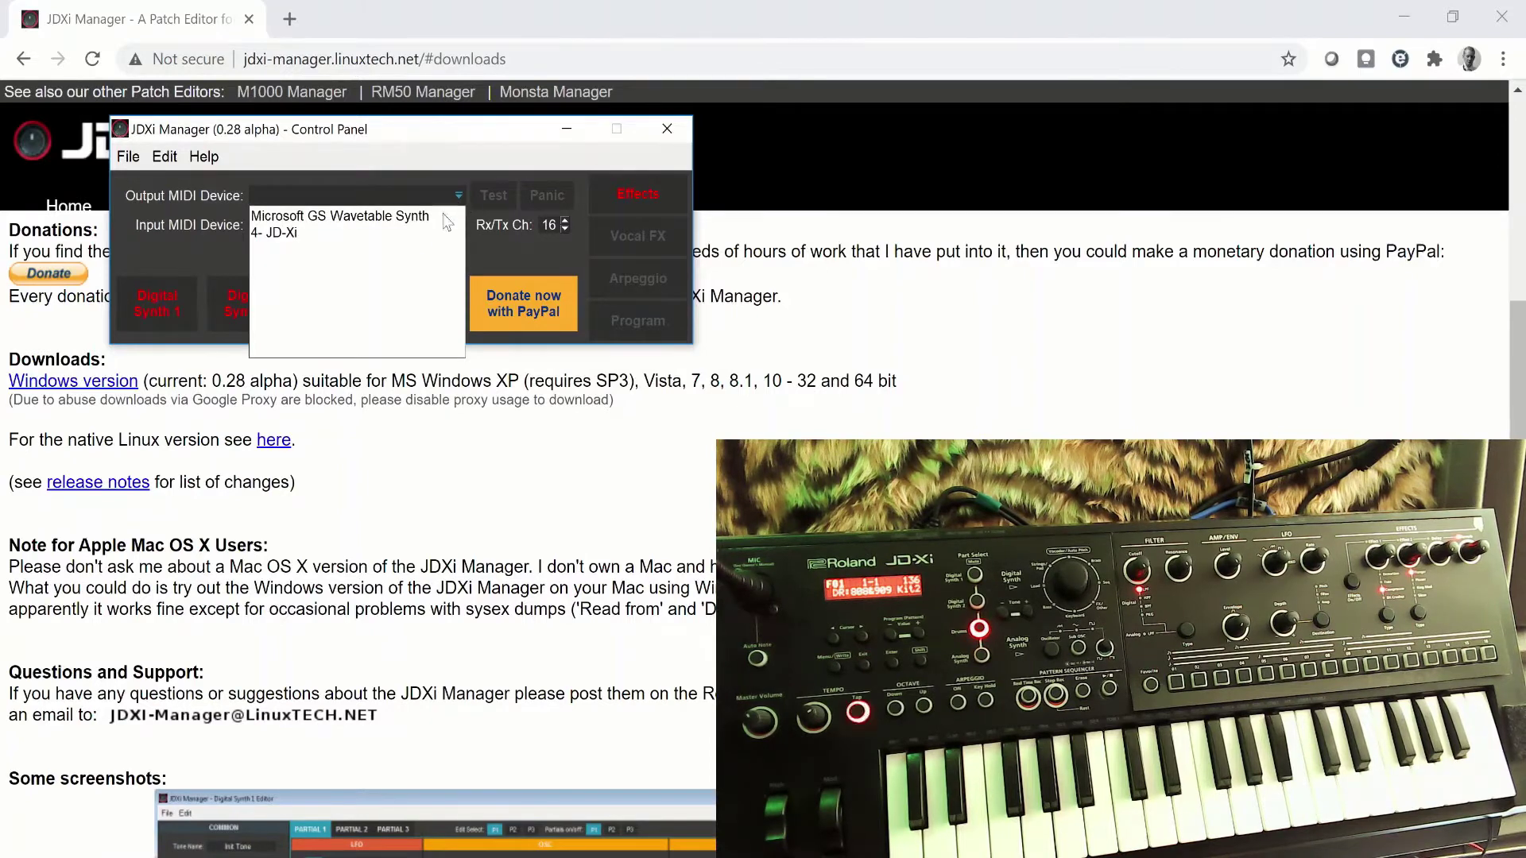
left_click(363, 236)
left_click(458, 227)
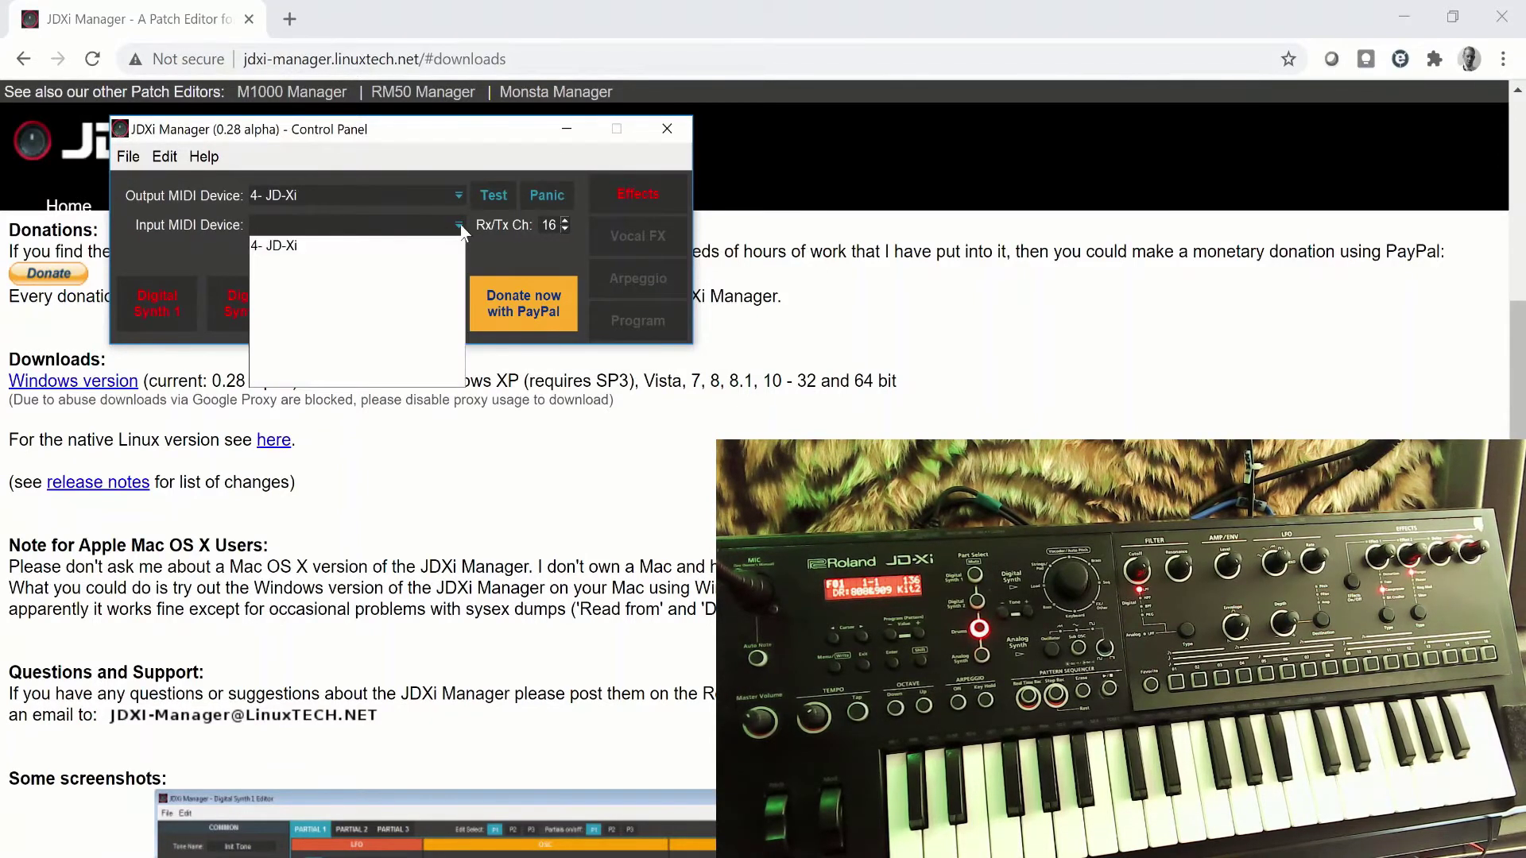
left_click(379, 268)
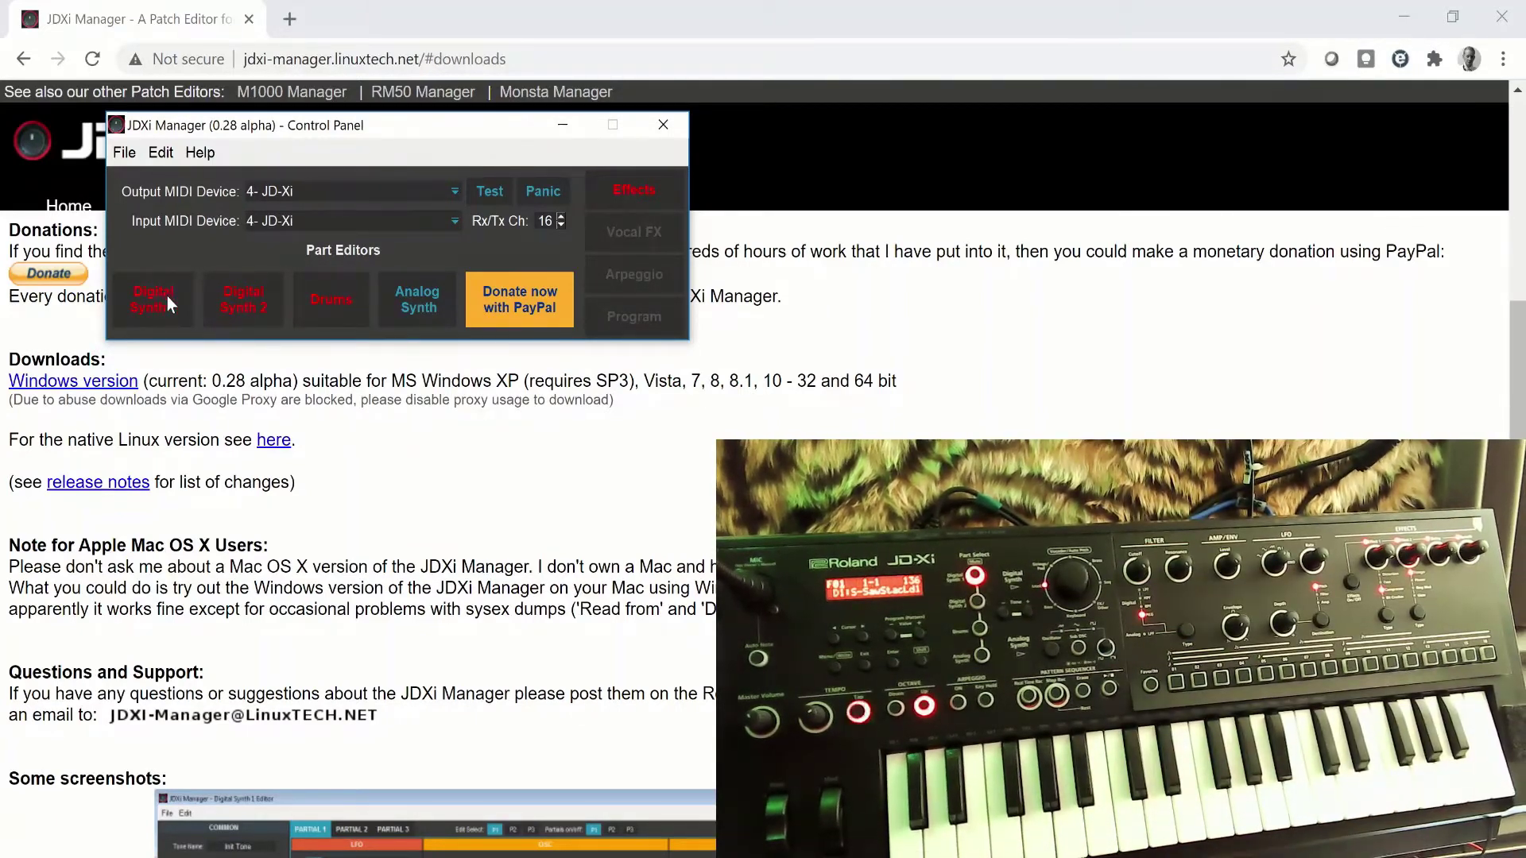
Step: In the Digital Synth 1 editor, switch off partials P2 and P3, then close the editor
left_click(165, 306)
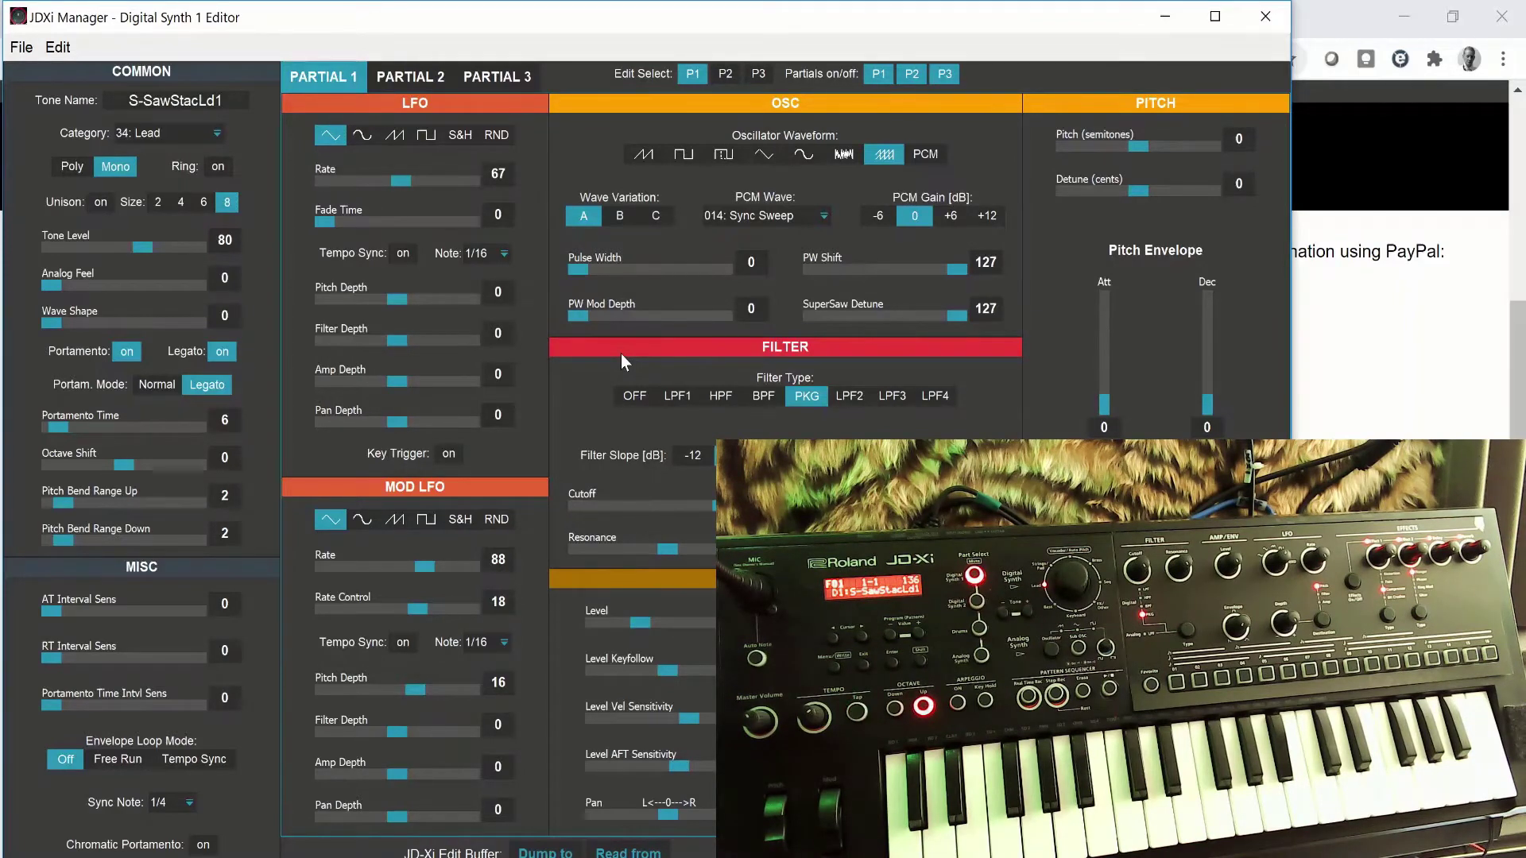
left_click(914, 75)
left_click(944, 75)
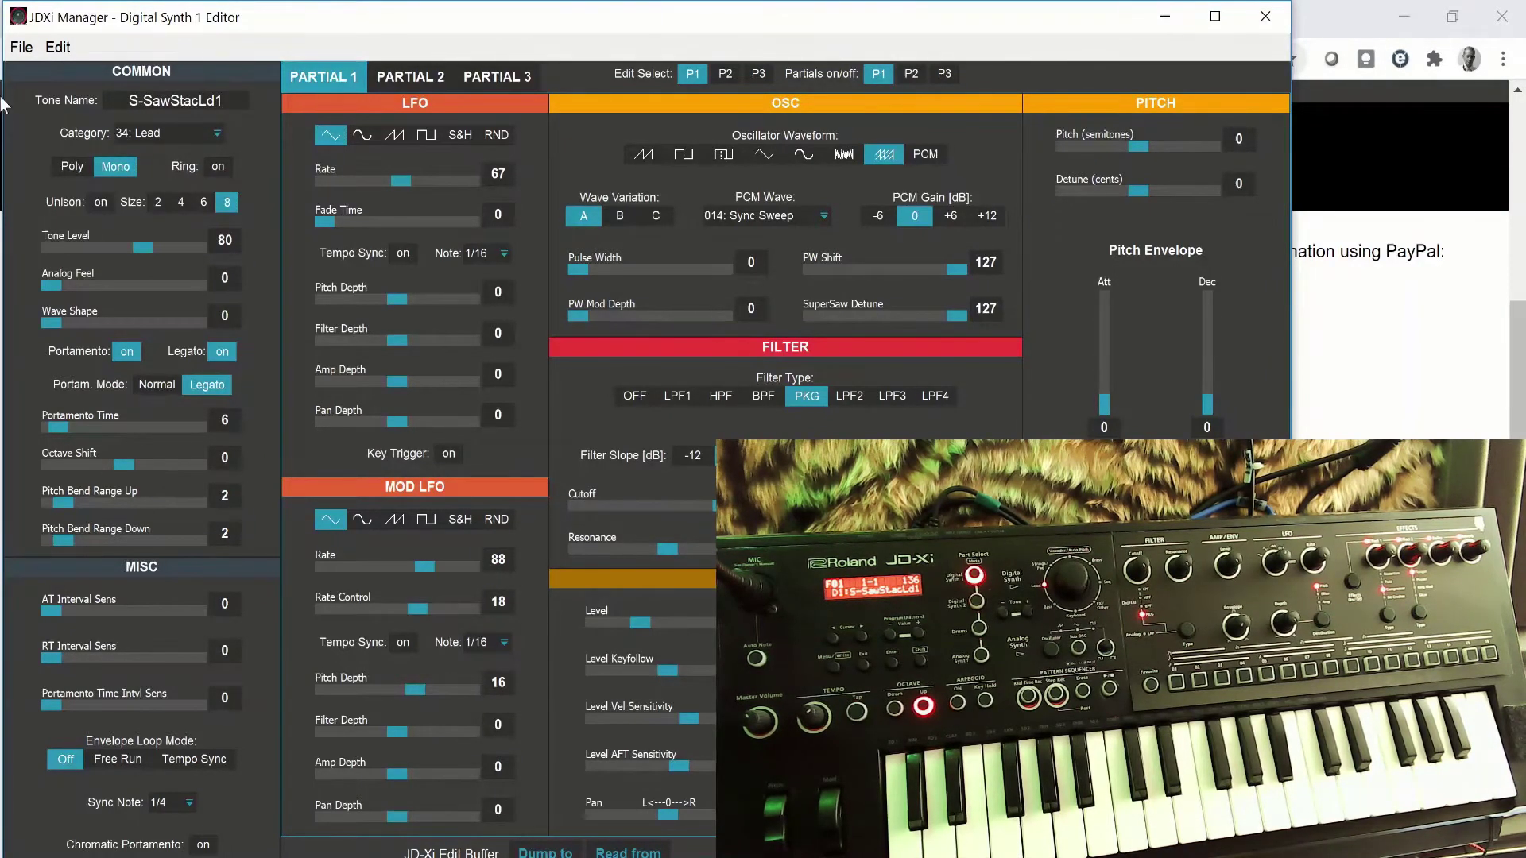
left_click(22, 48)
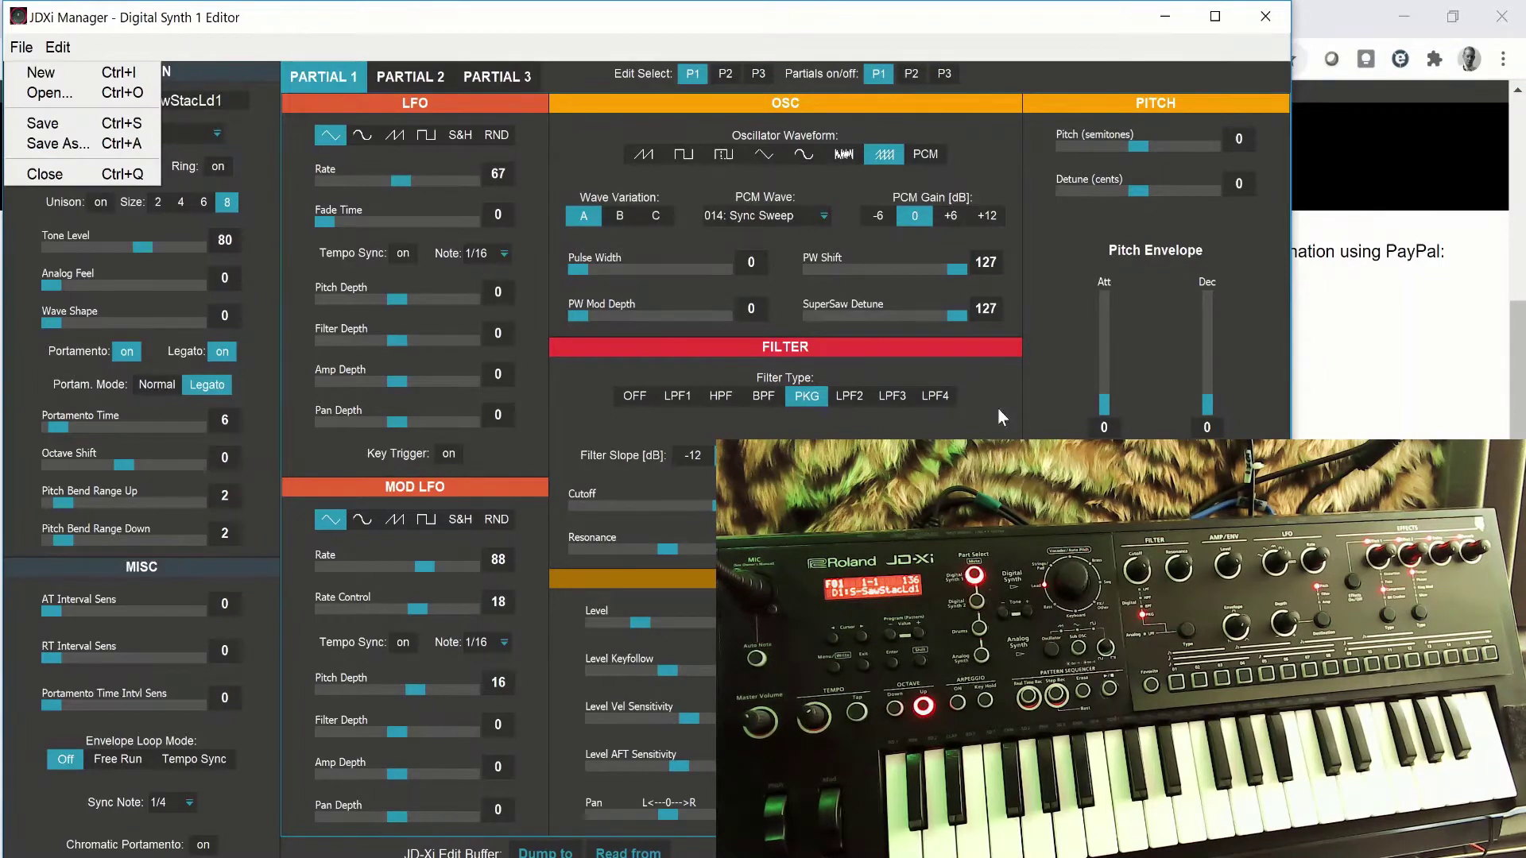
left_click(1263, 15)
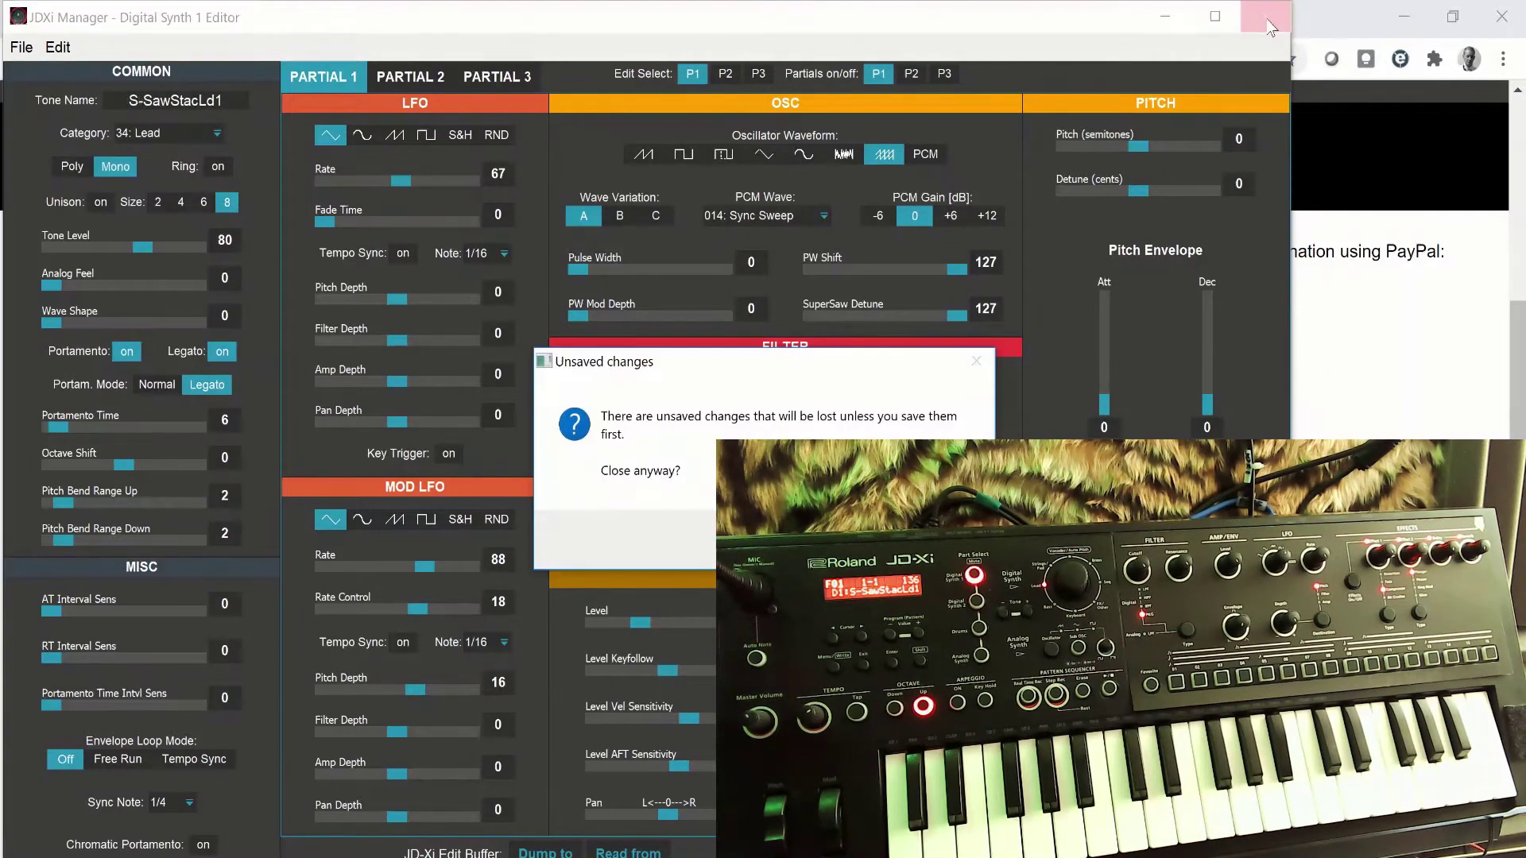
Step: Discard the synth changes and open the Drums Editor for kit 808&909 Kit2, showing Kit Level
key("Return")
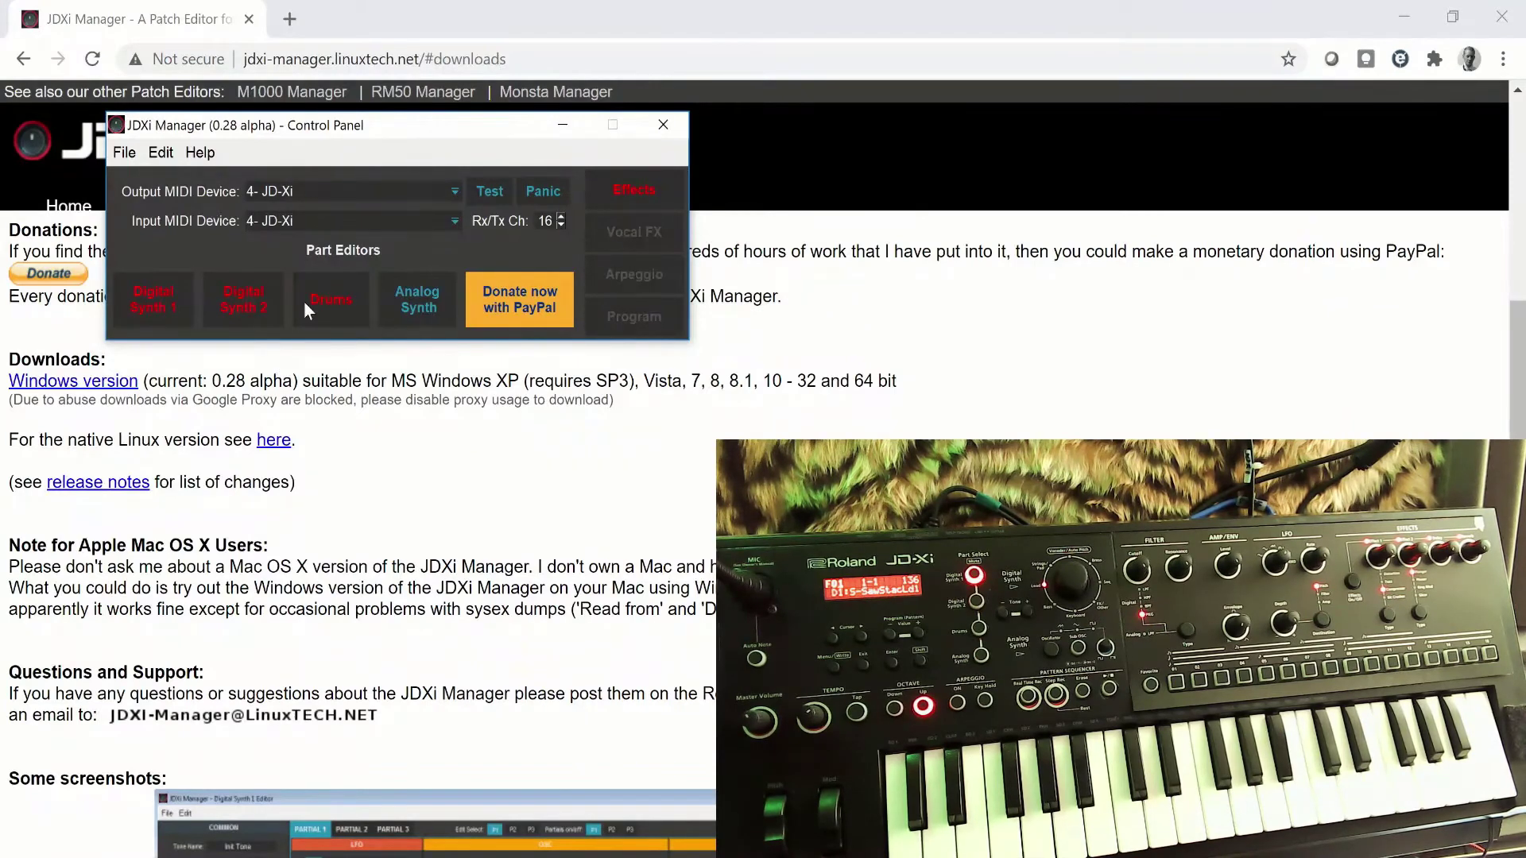
left_click(328, 303)
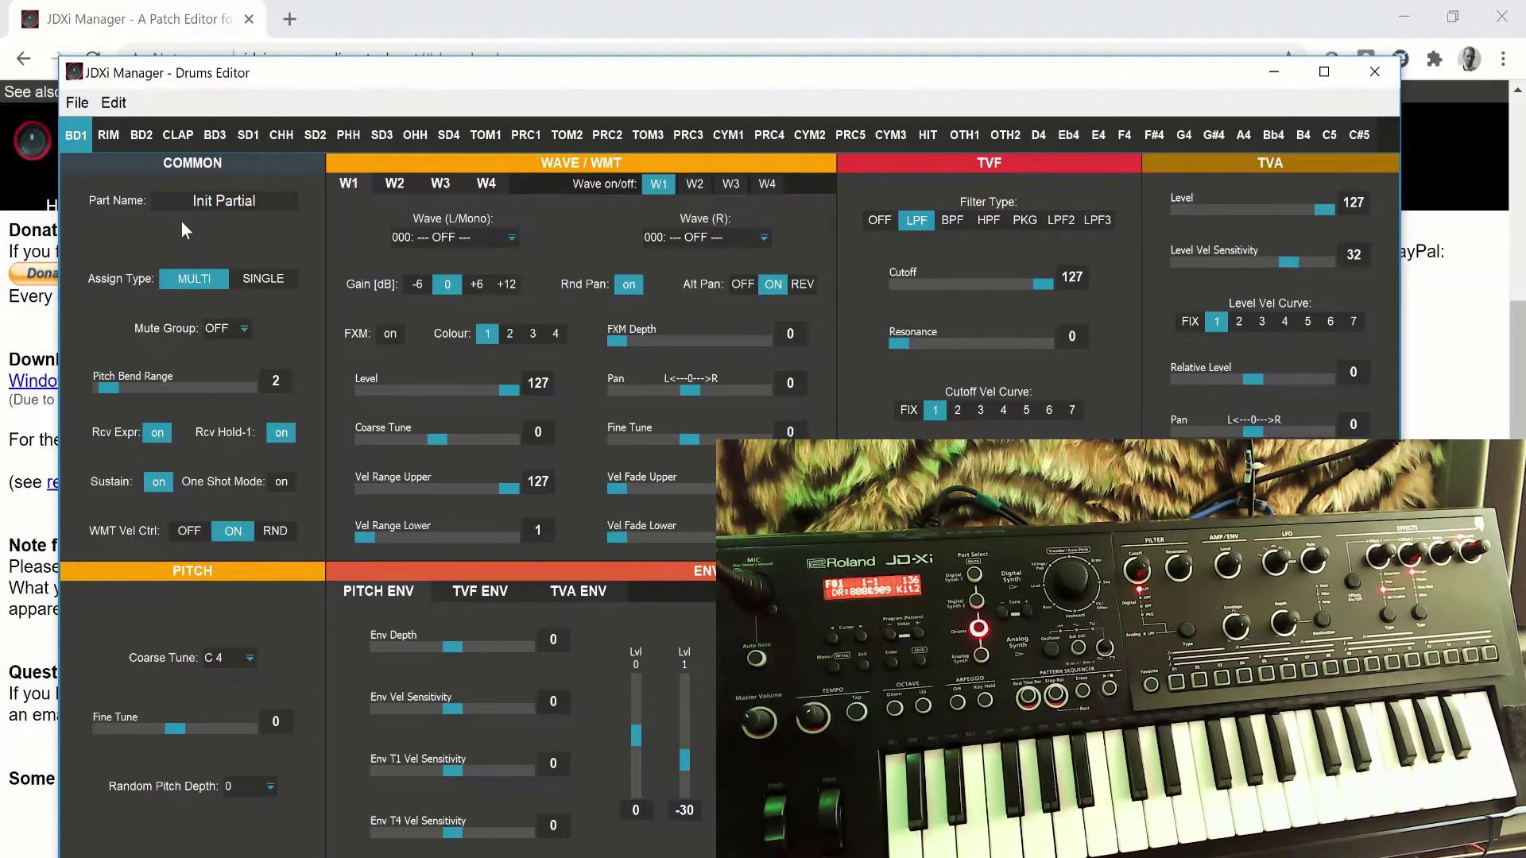
left_click_drag(753, 76, 753, 21)
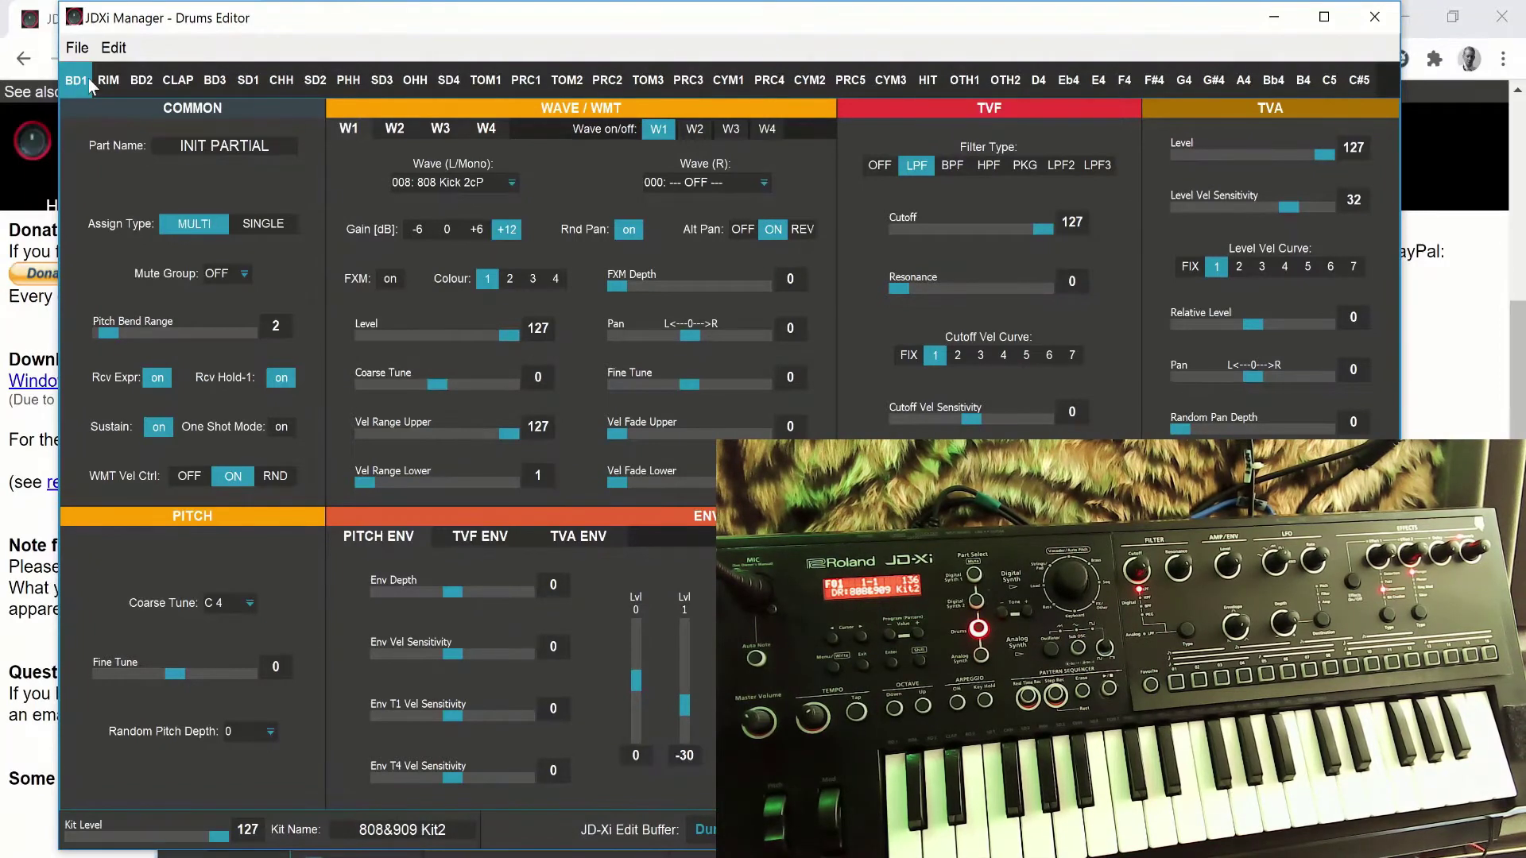
Step: On the W1 tab, set Wave (L/Mono) to 049: Synth Kick11 and Wave (R) to 277: Rock Rd Cup
left_click(512, 182)
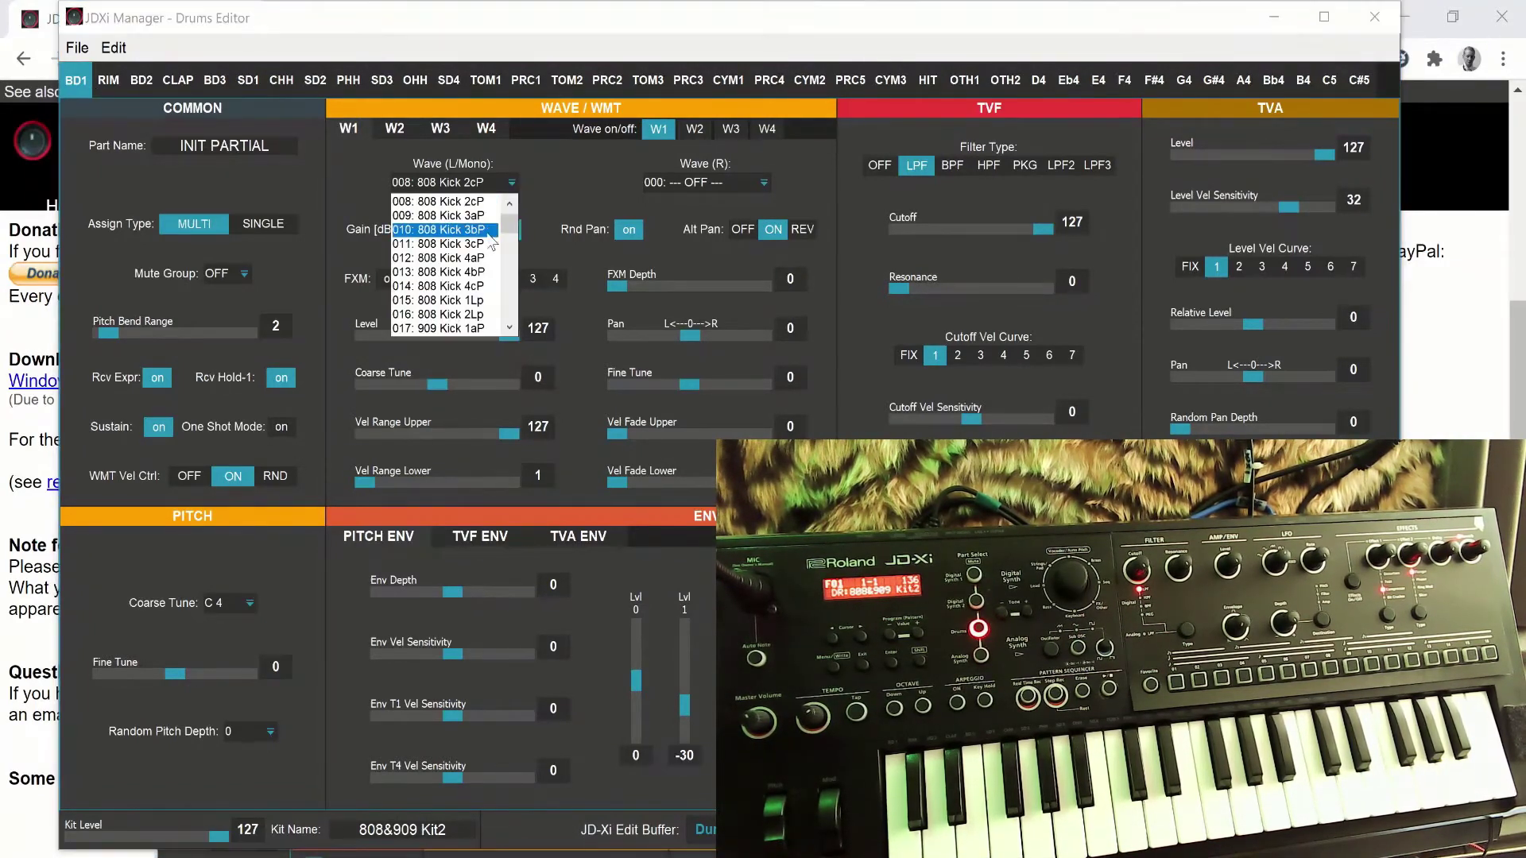
scroll(493, 310, "down", 12)
left_click(474, 286)
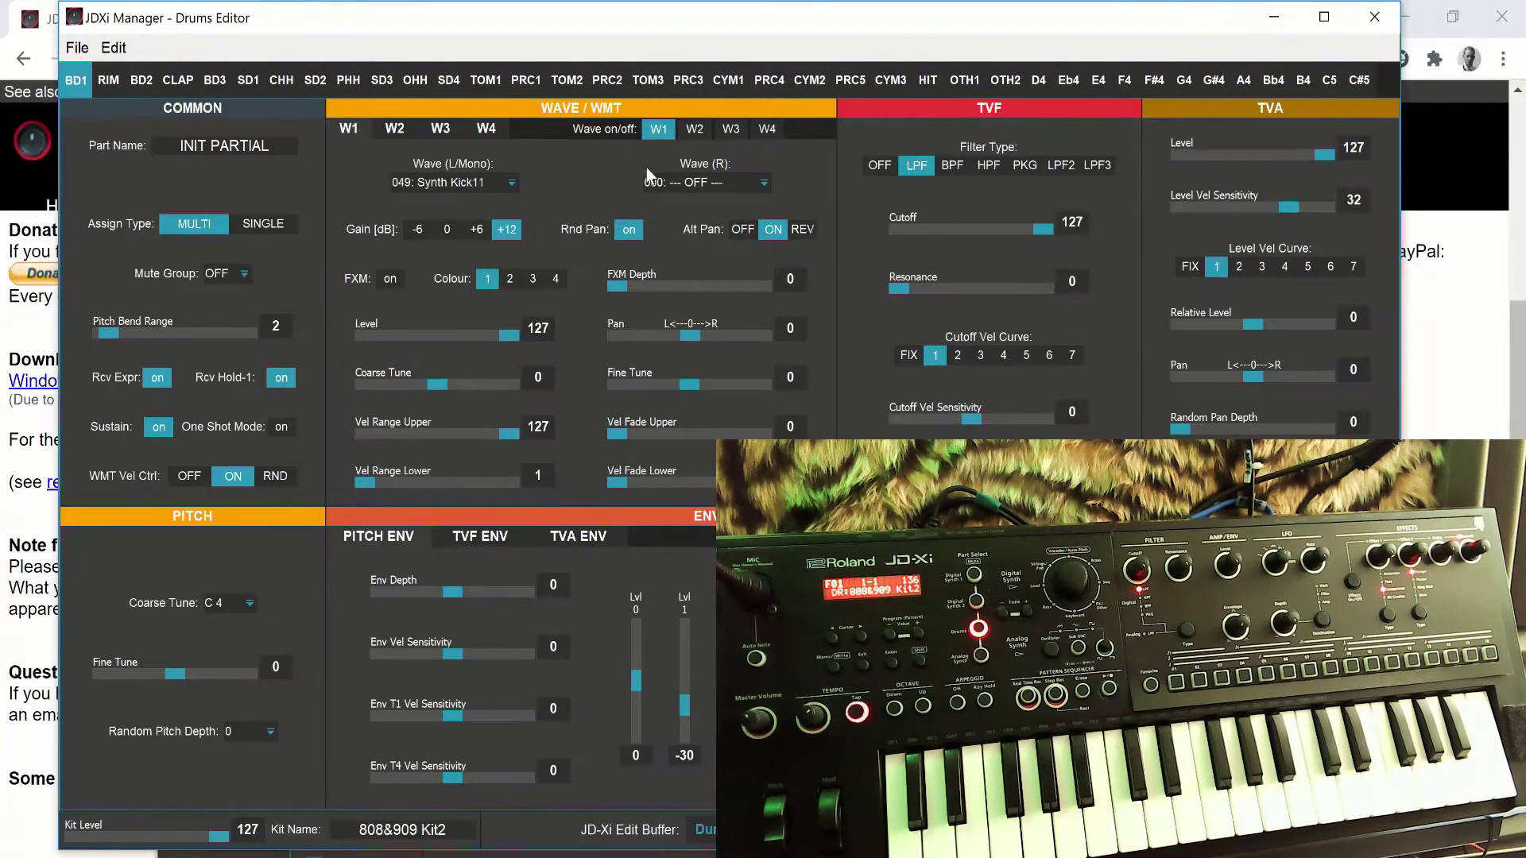
left_click(757, 184)
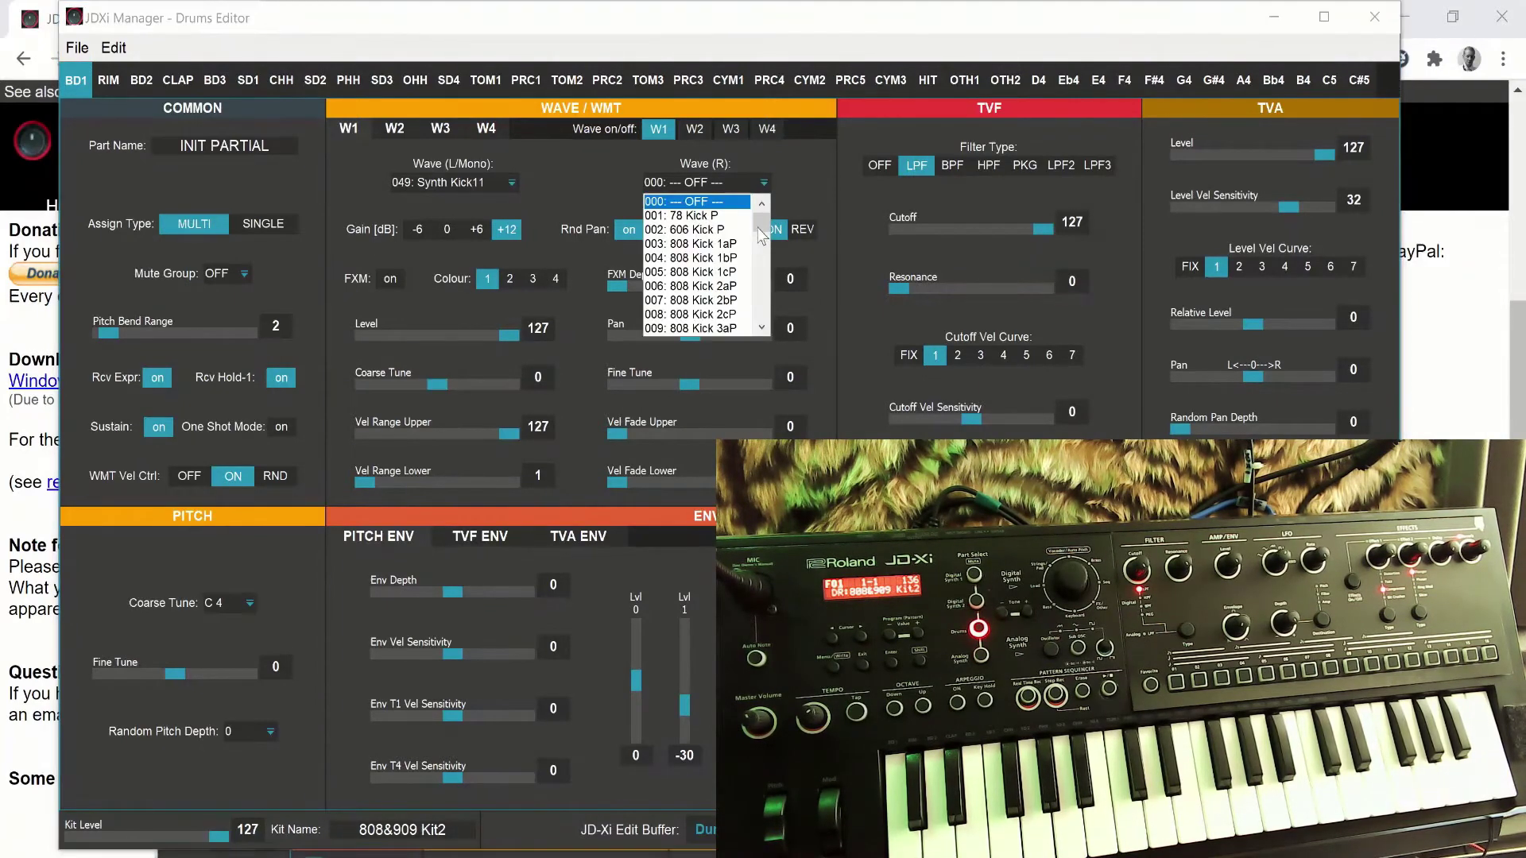
left_click_drag(761, 234, 767, 289)
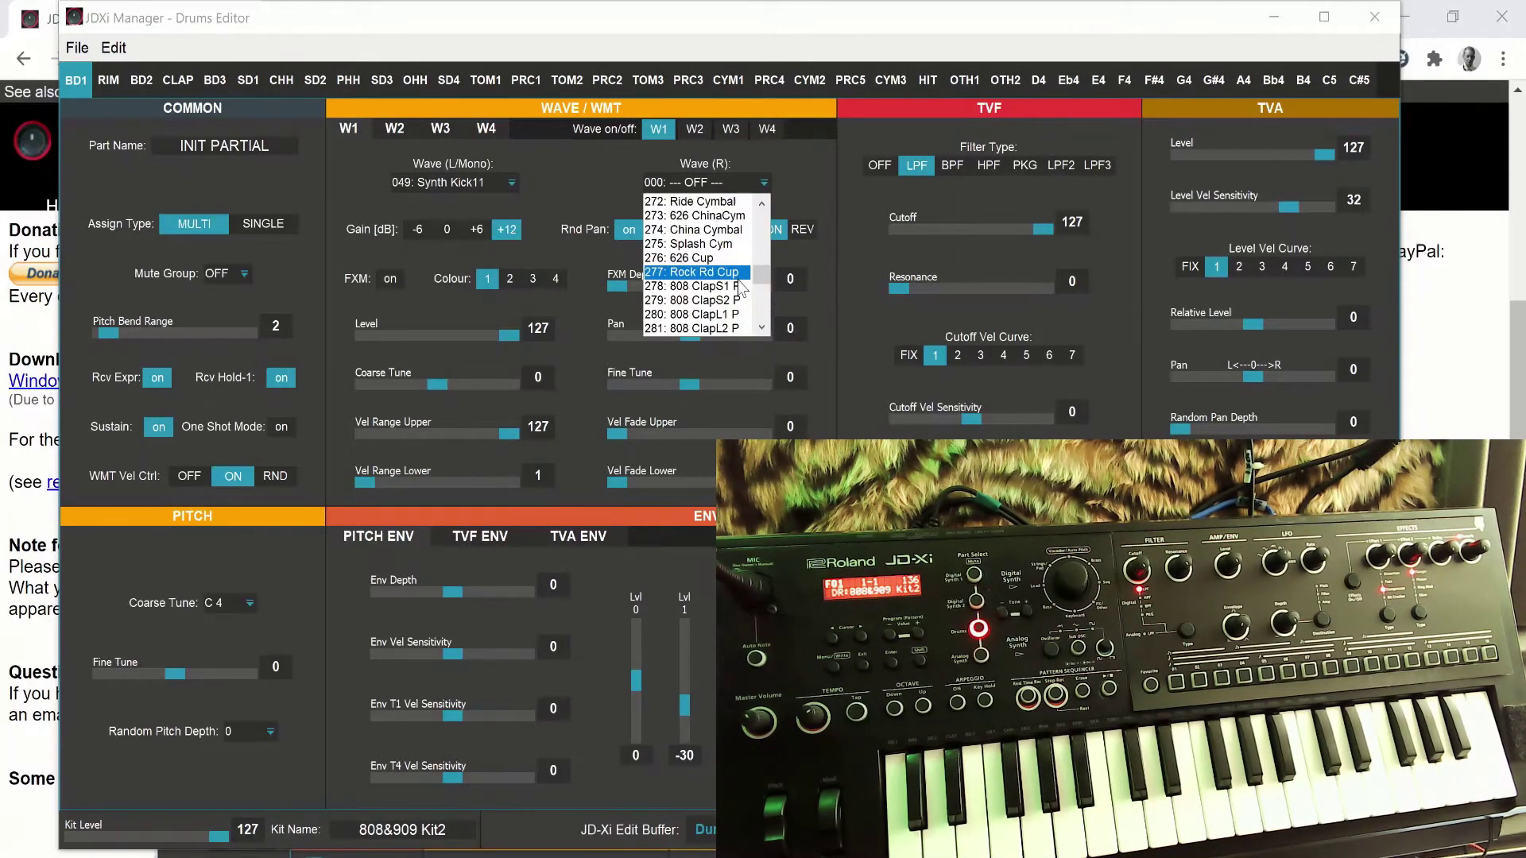
left_click(738, 275)
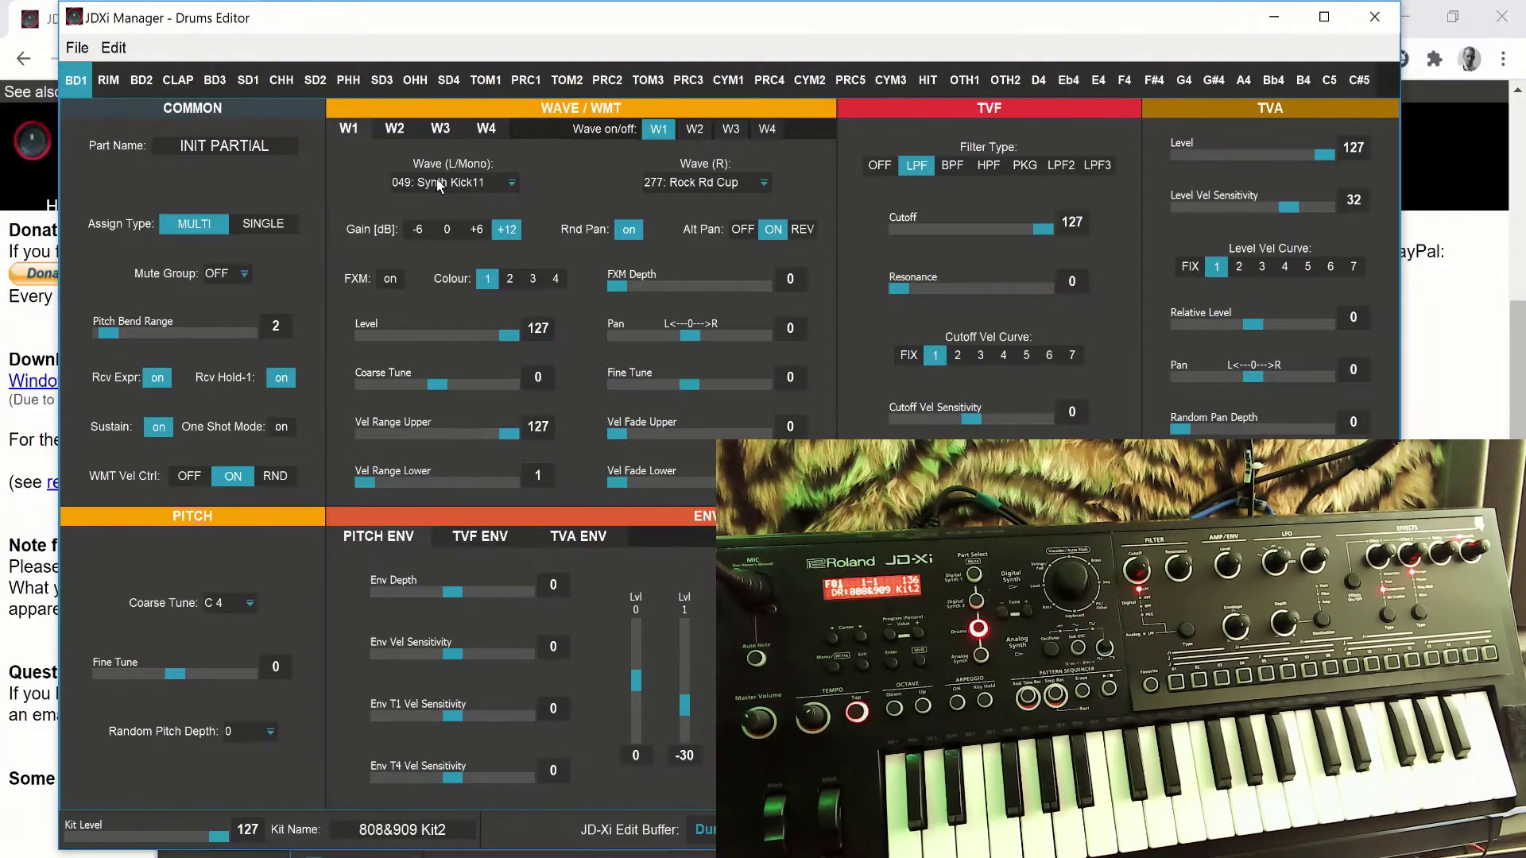
Step: On BD1's W2 tab, choose 103: 909 Snr 1c P and 414: Scratch 3, and enable W2
left_click(396, 128)
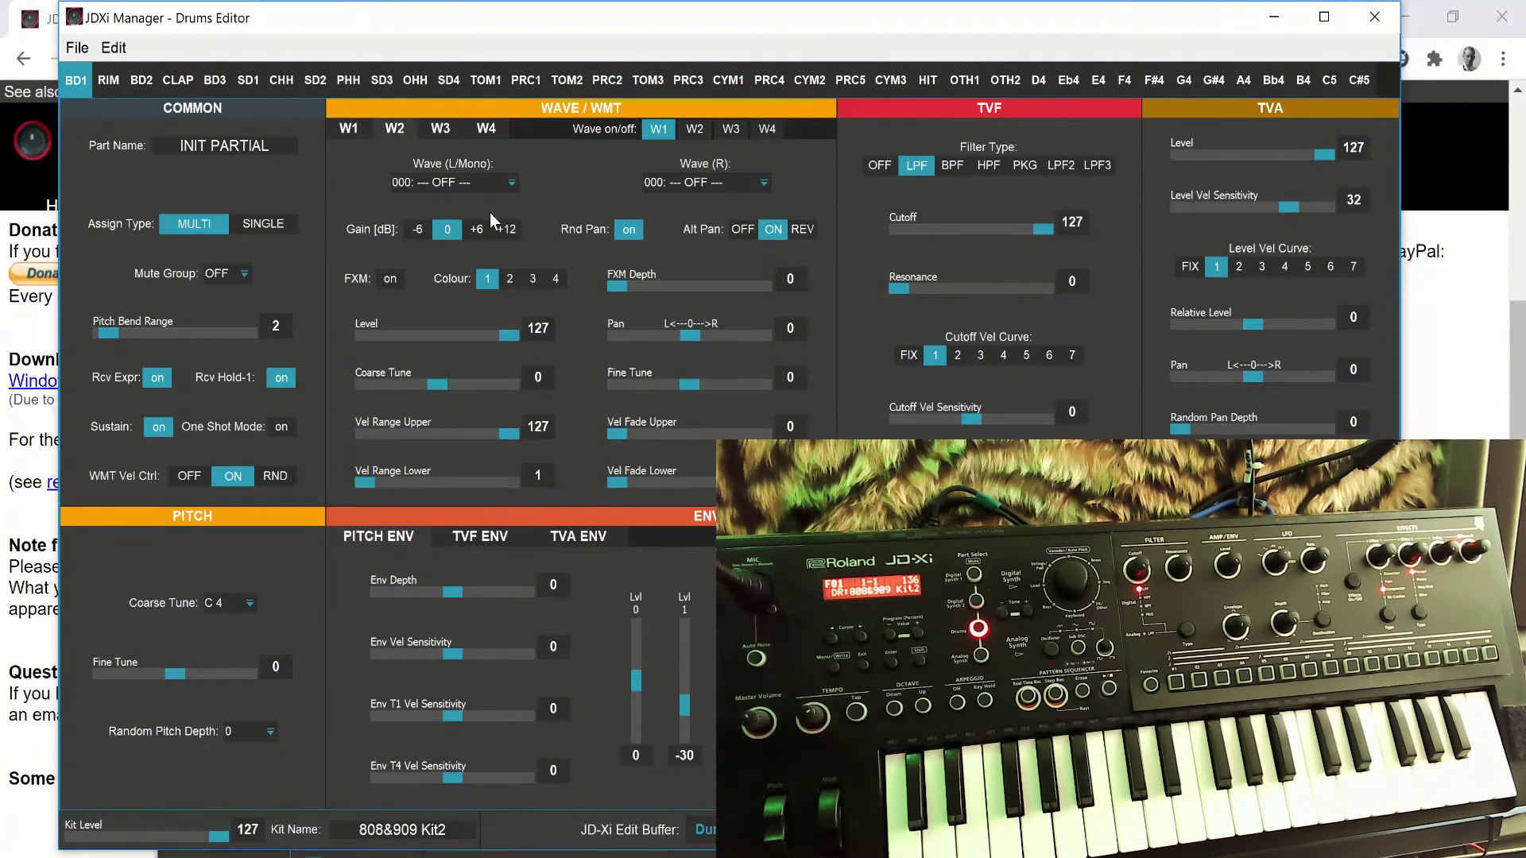
left_click(512, 184)
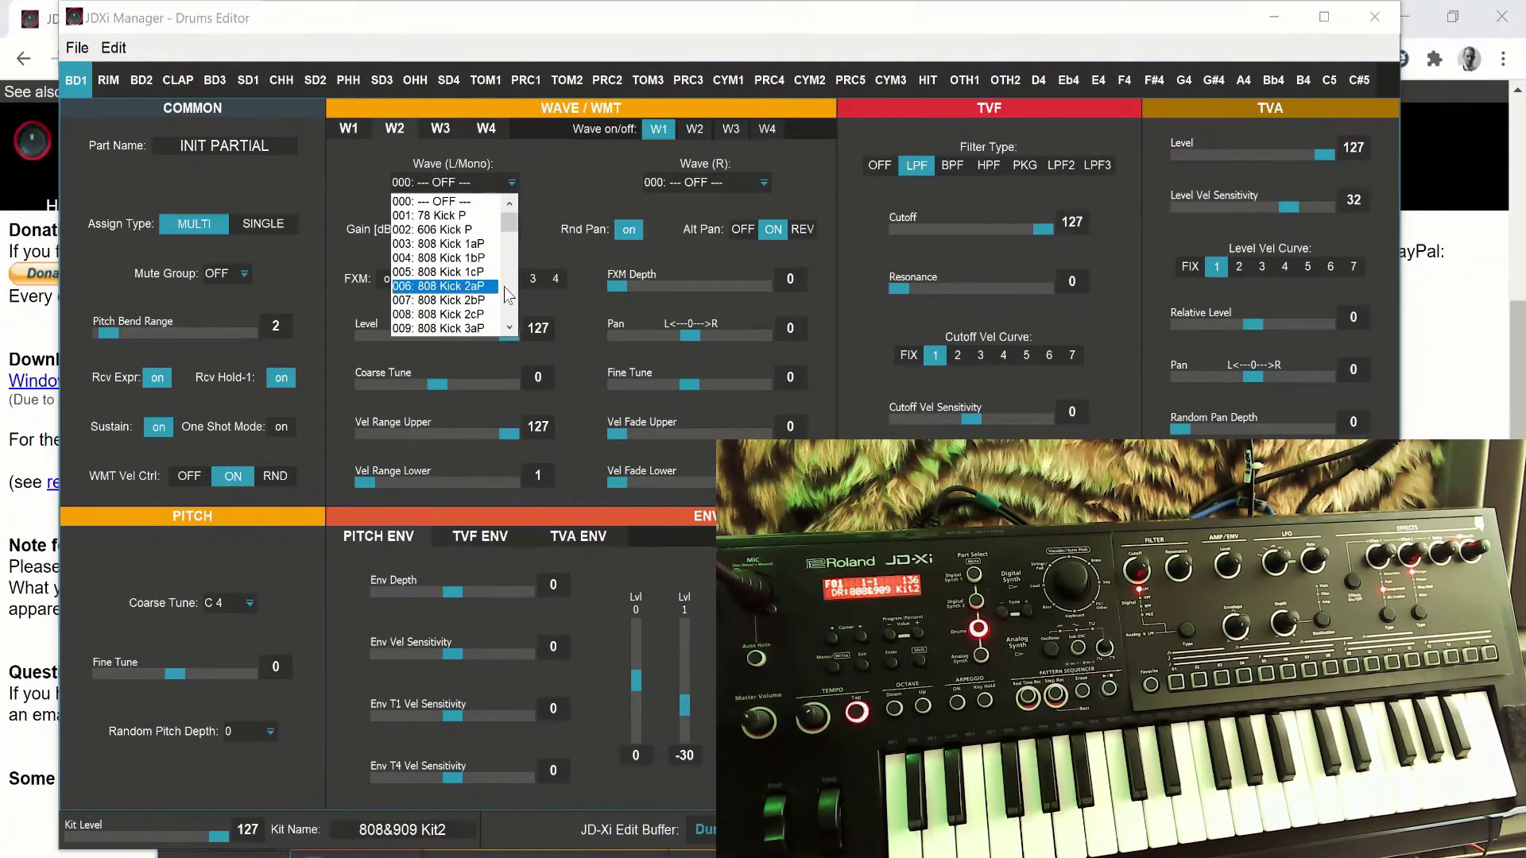
scroll(509, 296, "down", 20)
scroll(509, 296, "down", 4)
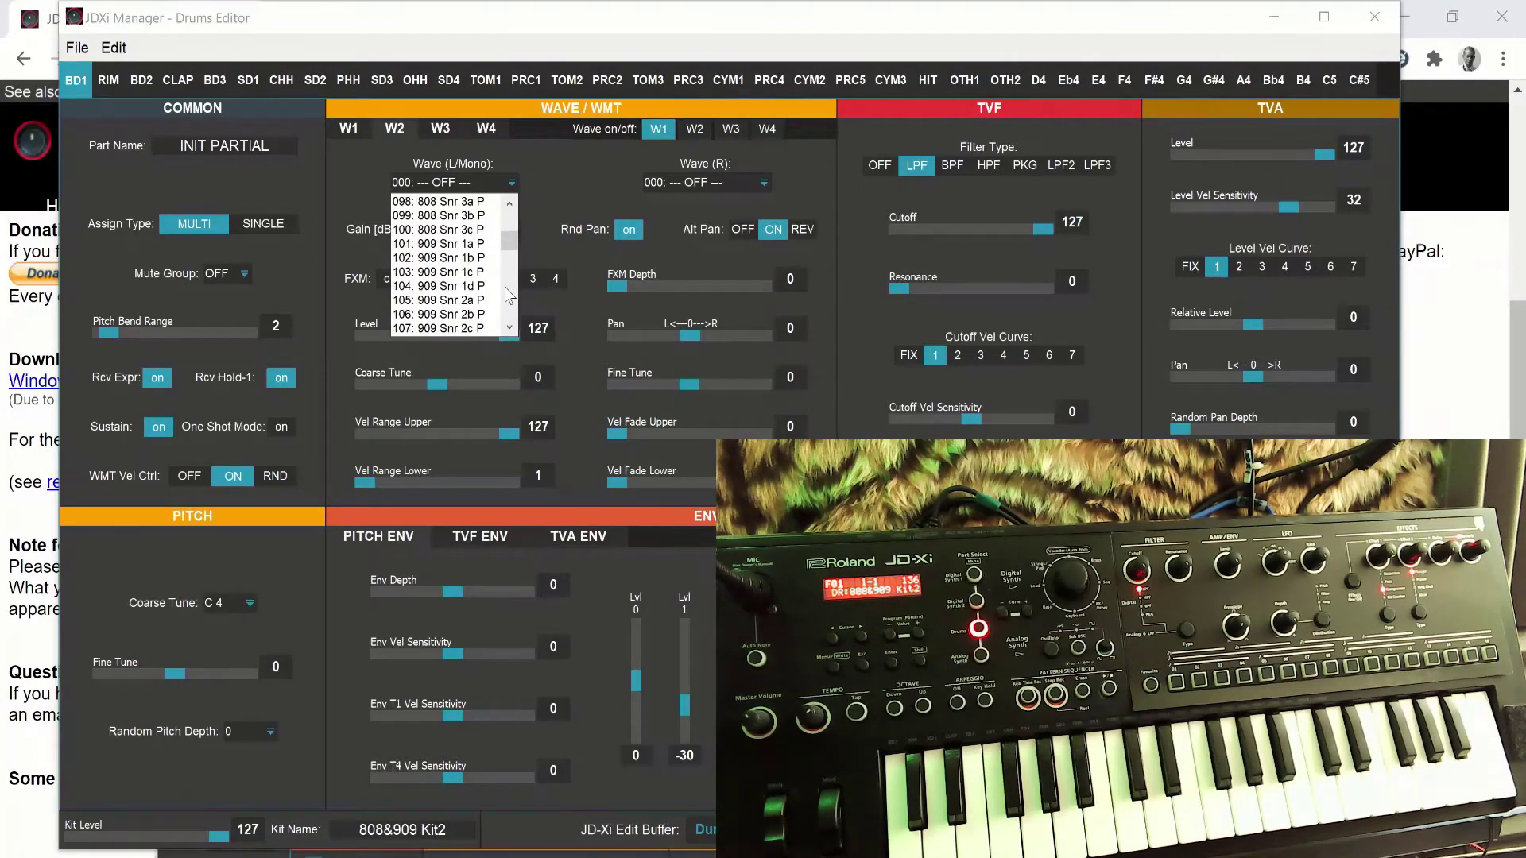
left_click(464, 279)
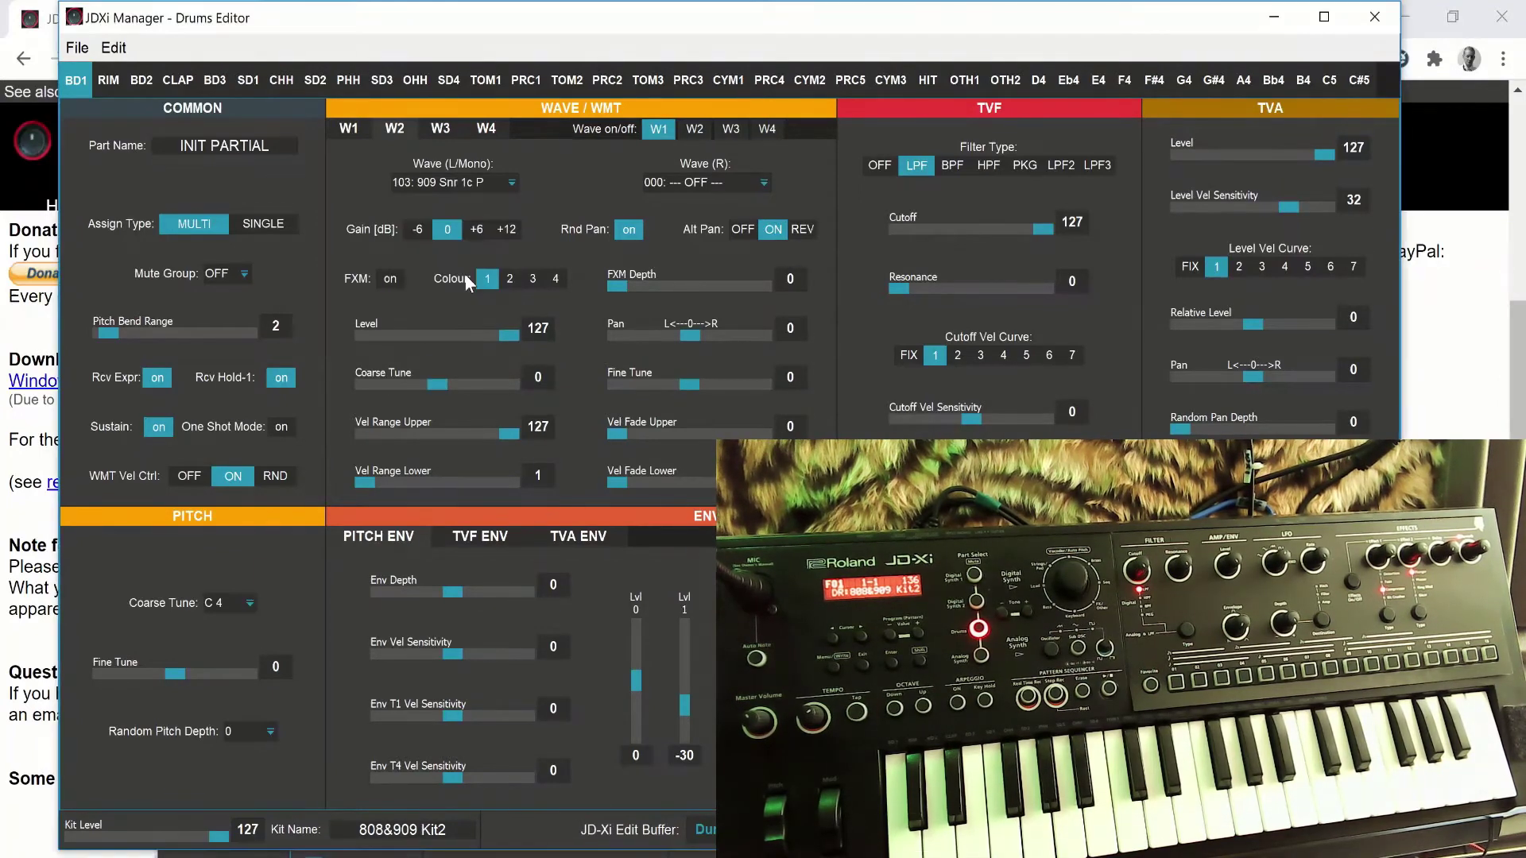
left_click(764, 183)
left_click_drag(767, 218, 767, 269)
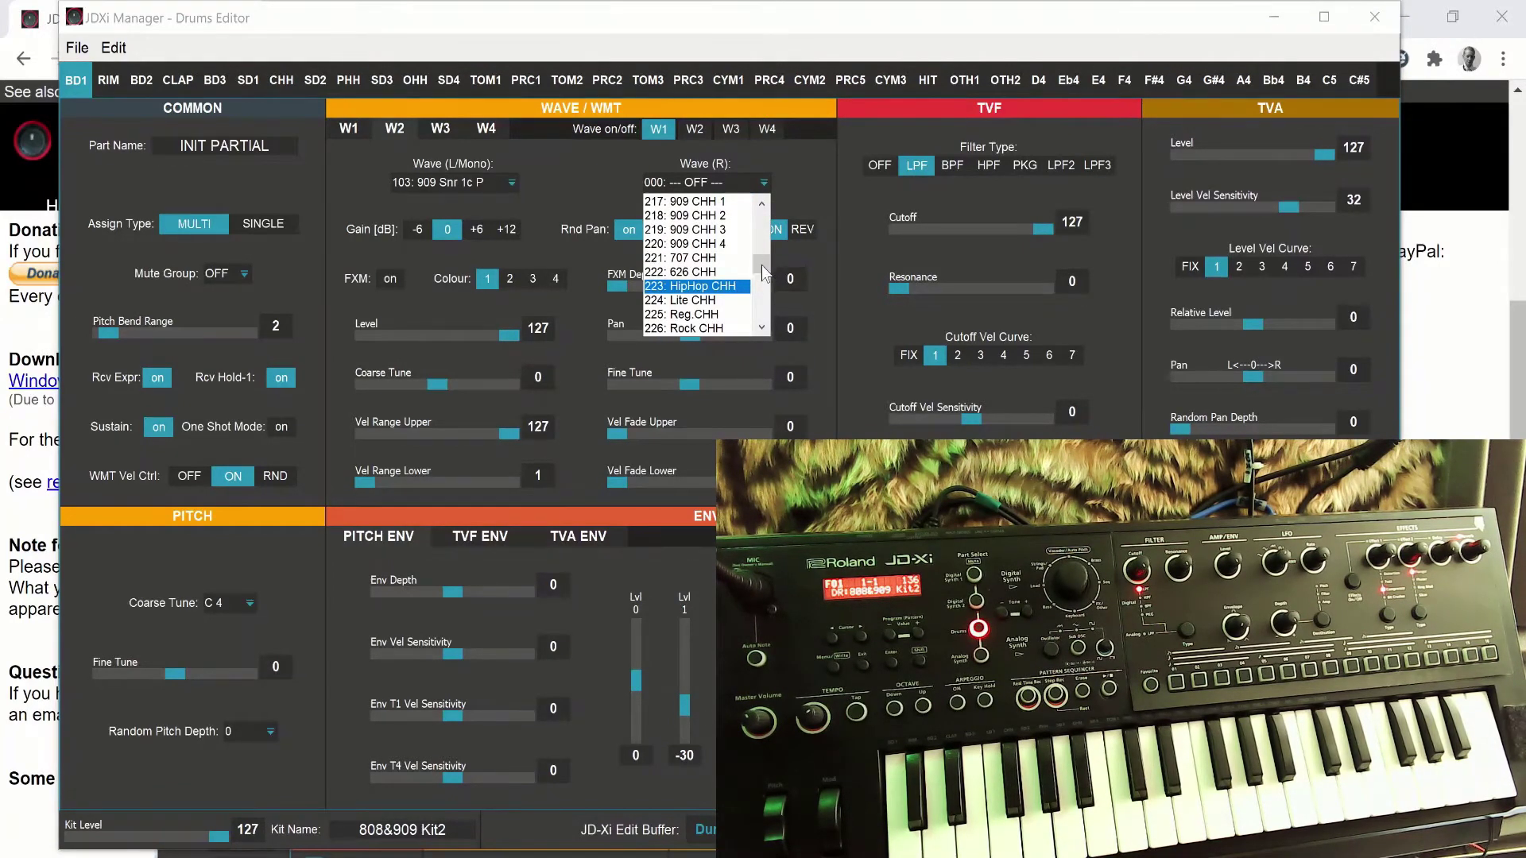
left_click_drag(763, 273, 752, 309)
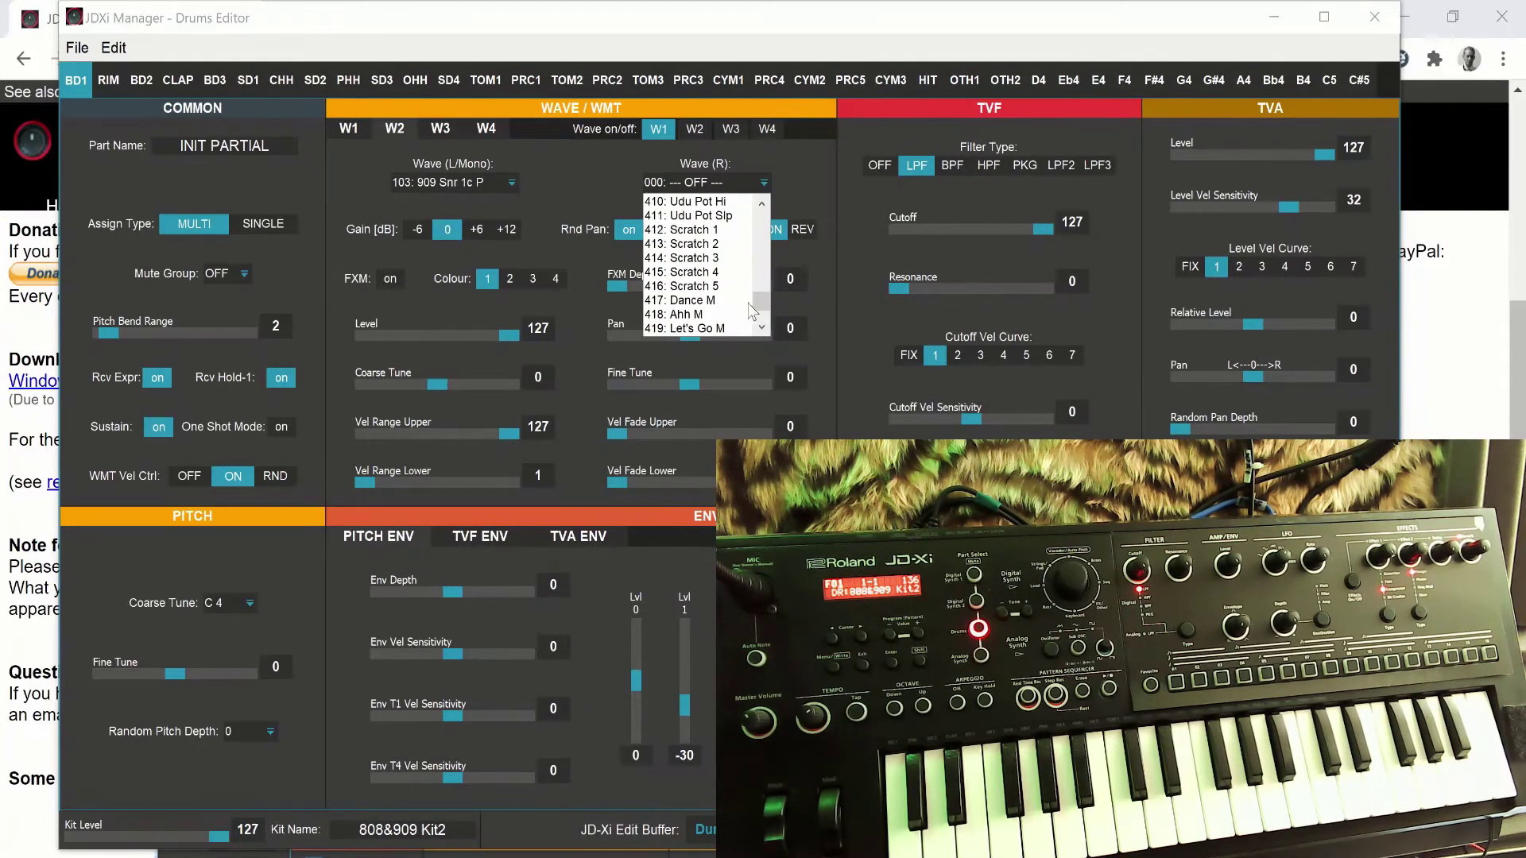
left_click(713, 258)
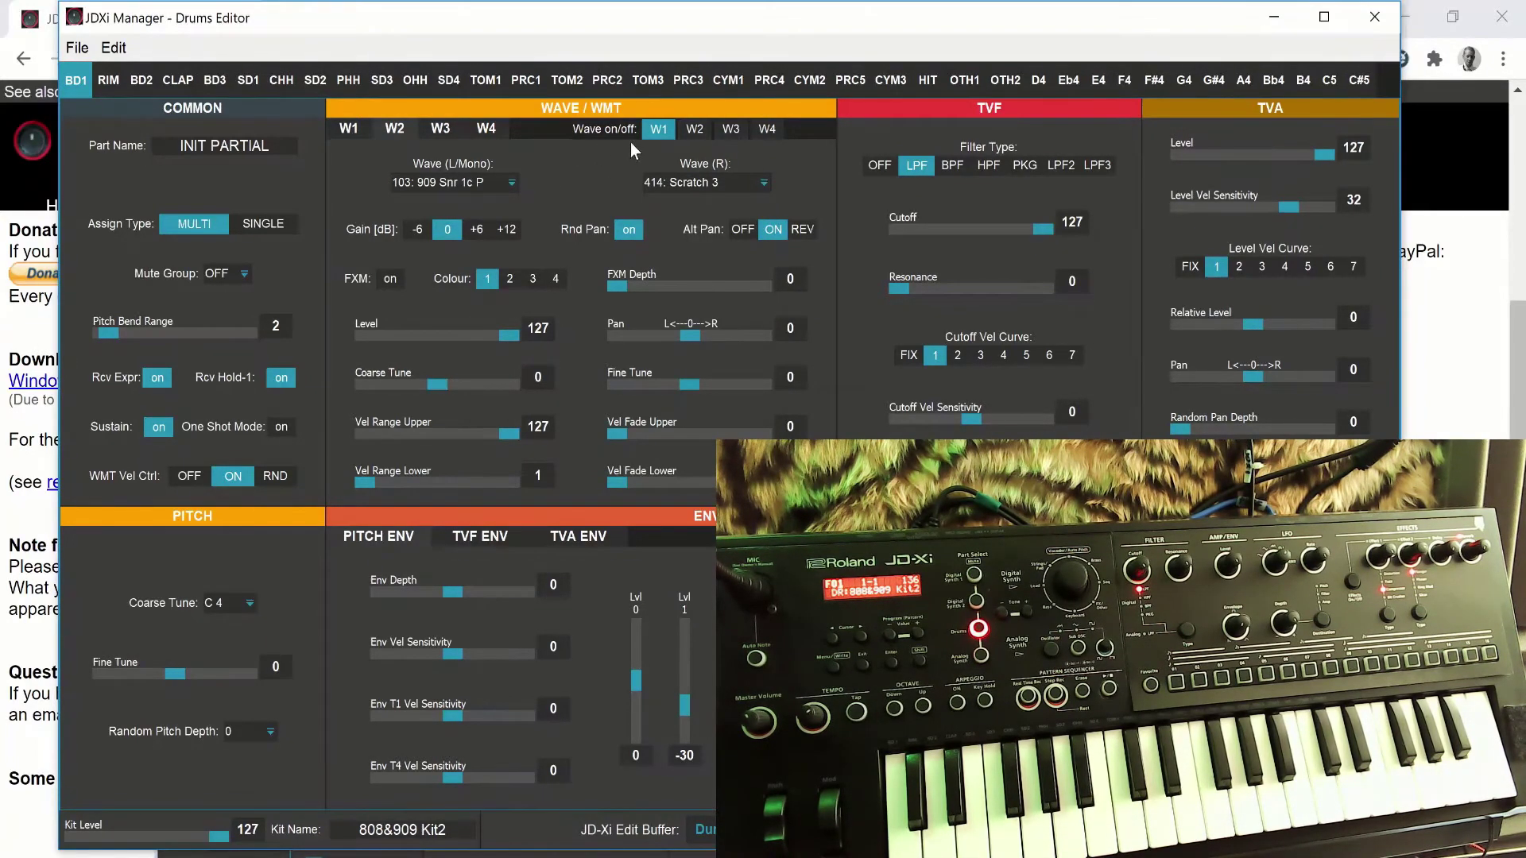
left_click(694, 130)
Step: Close the Drums Editor without saving, then open and close the Analog Synth editor (001: Toxic Bass 1)
left_click(1380, 14)
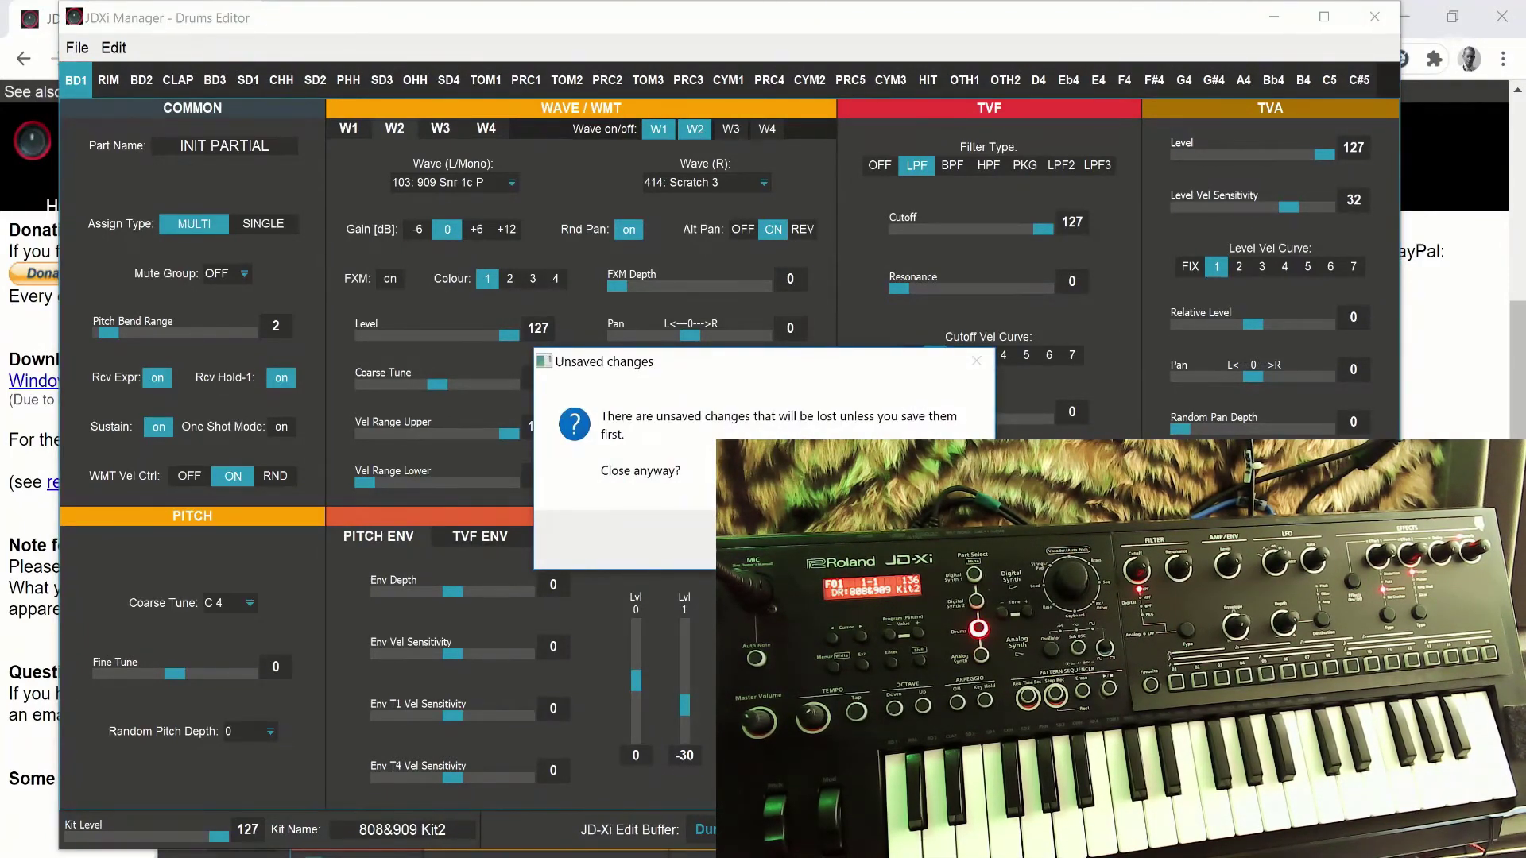
key("Return")
left_click(421, 297)
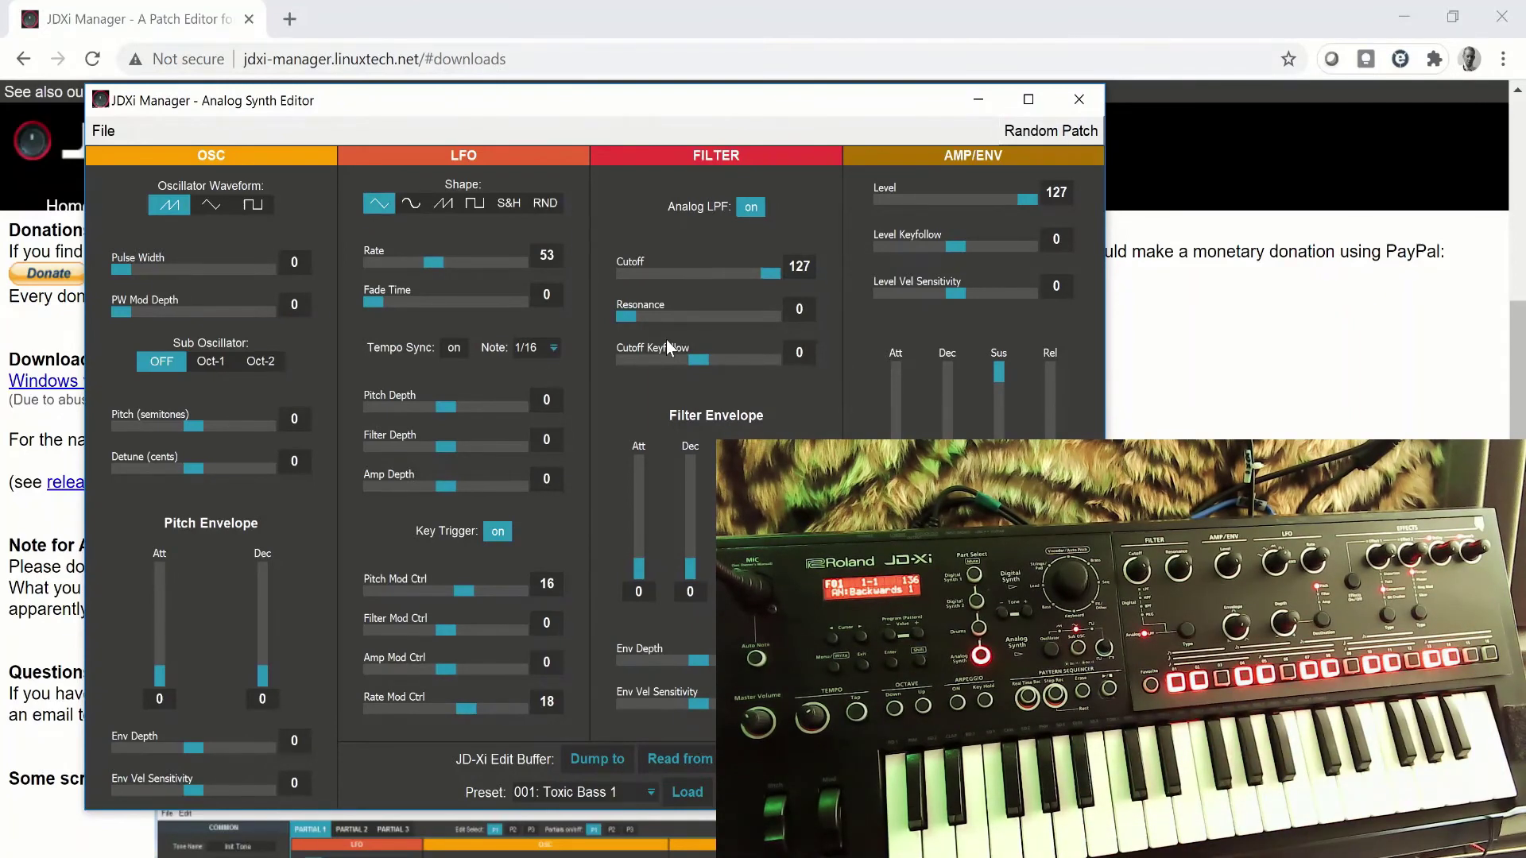
left_click(1078, 99)
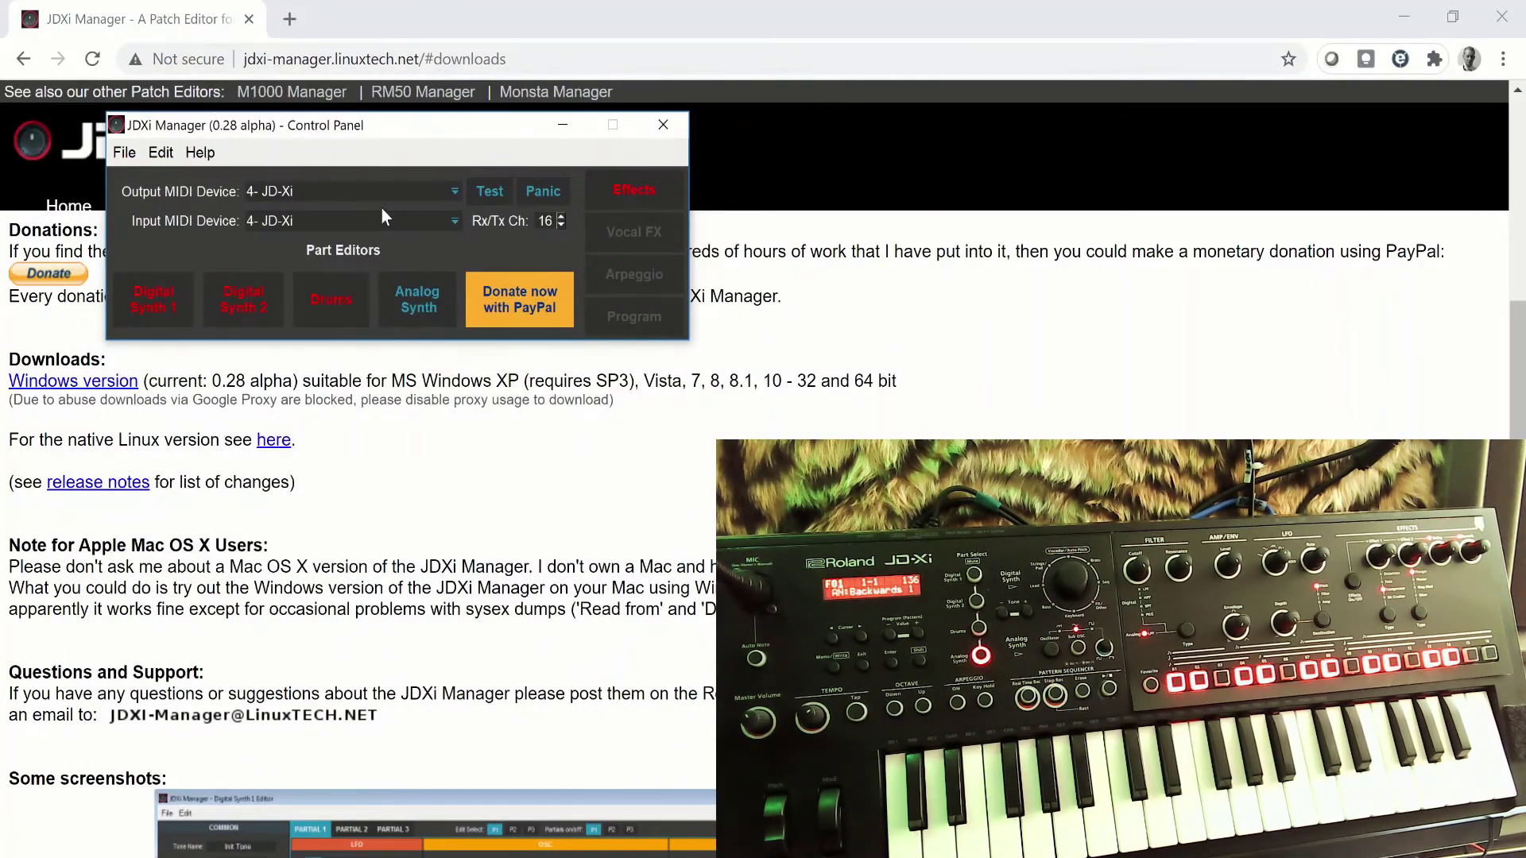